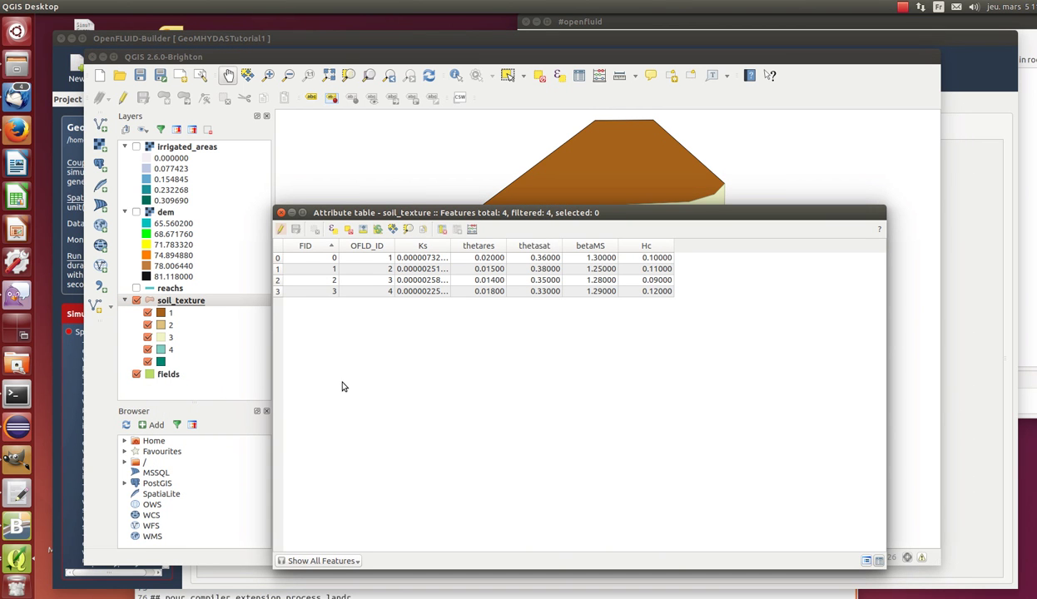
Step: Close the soil_texture table, show the reachs layer on the map and examine its attribute table
click(280, 213)
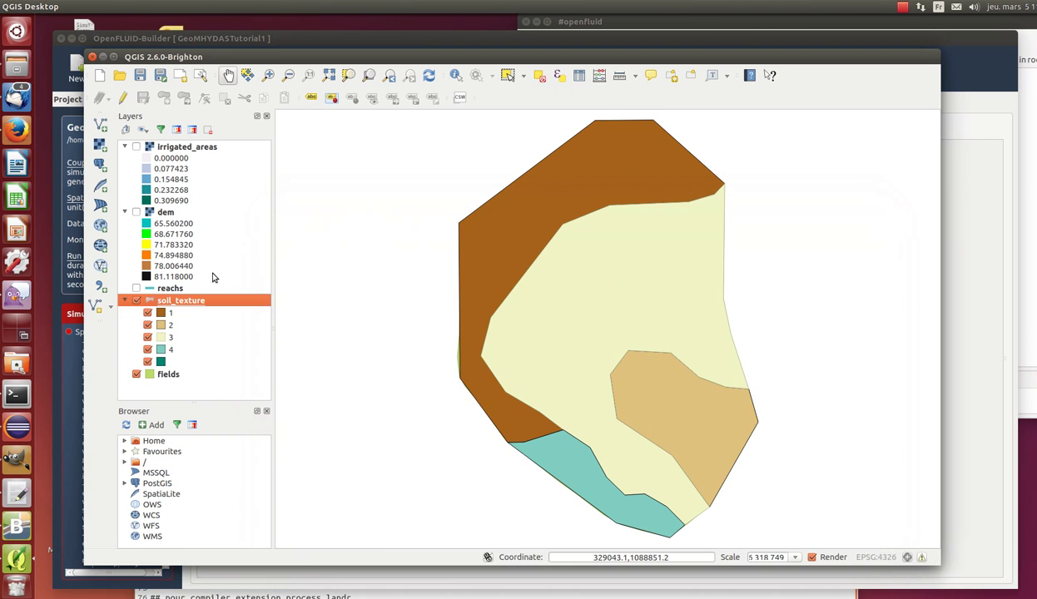
click(137, 288)
right_click(166, 289)
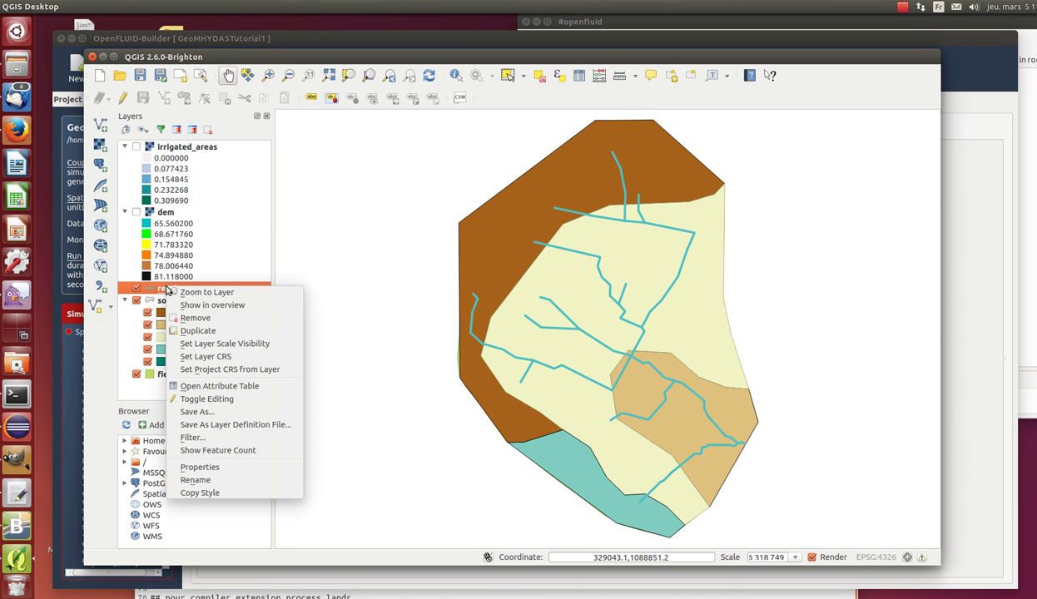
click(198, 384)
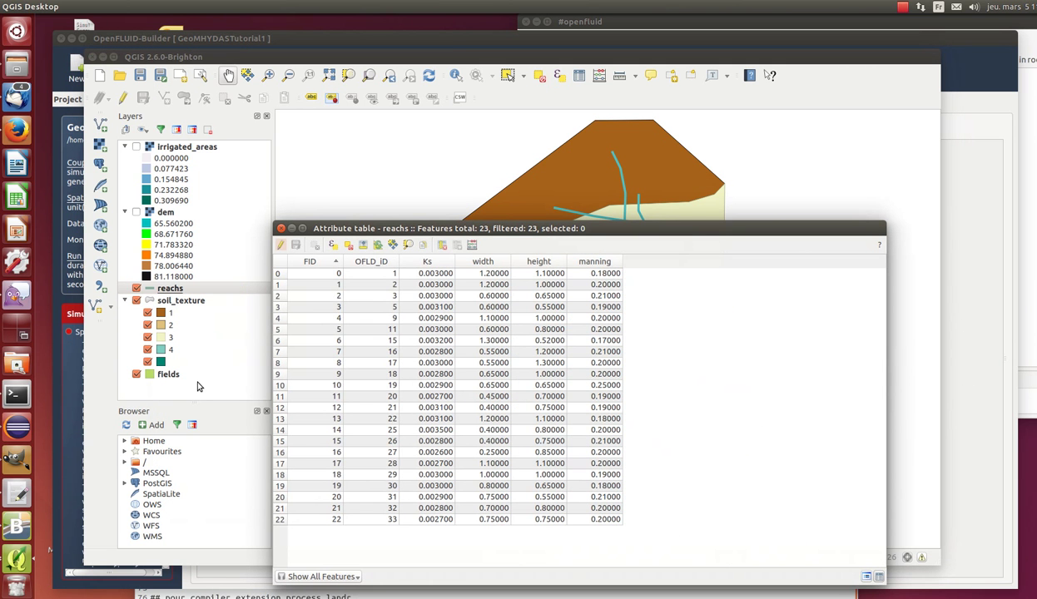
click(280, 228)
Step: Display the dem and irrigated_areas rasters on the map, and return to OpenFLUID-Builder
click(136, 211)
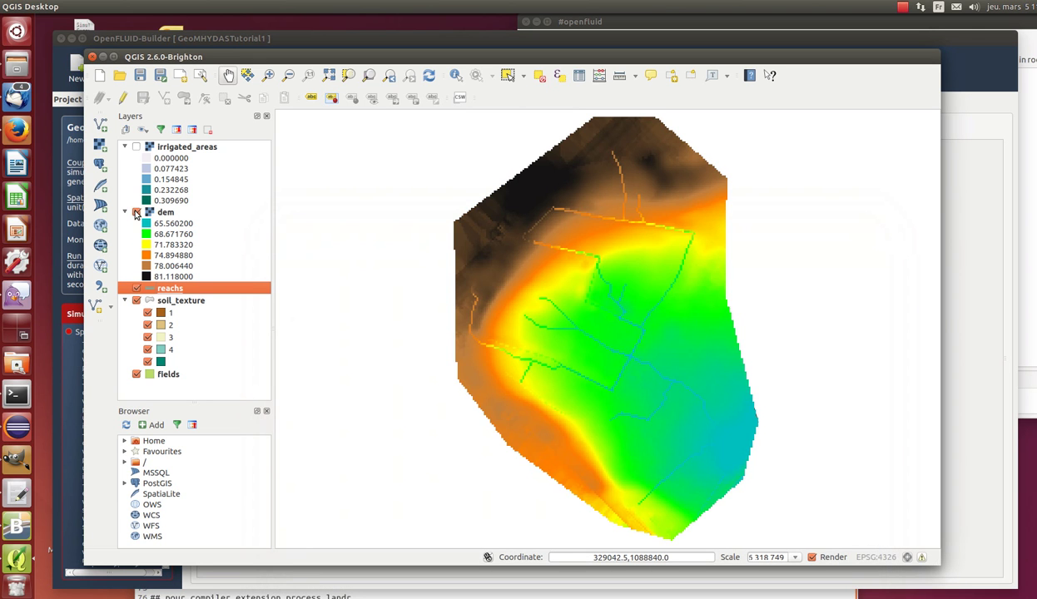
click(137, 146)
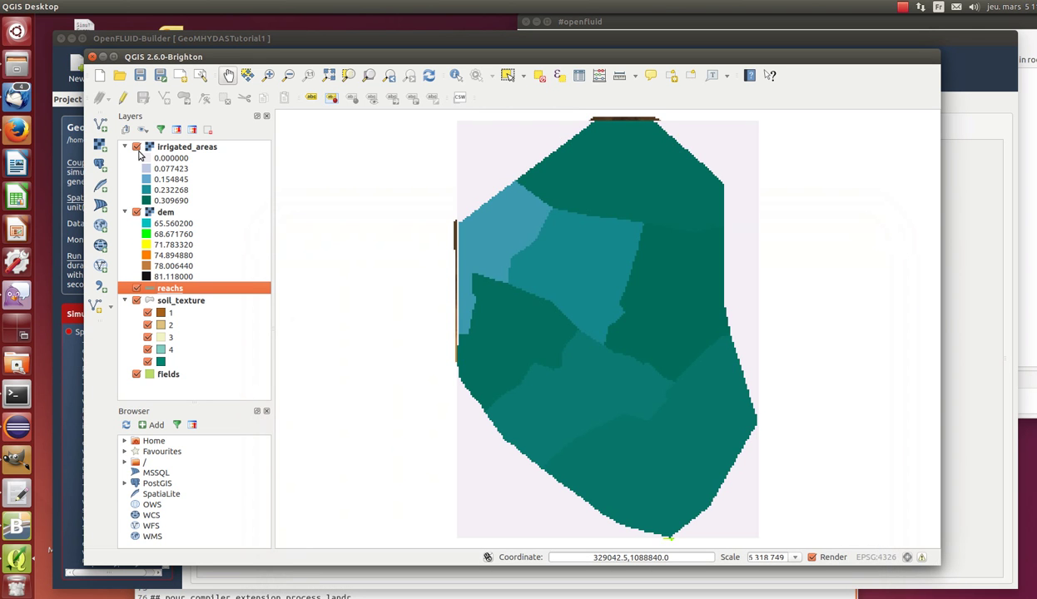
click(102, 57)
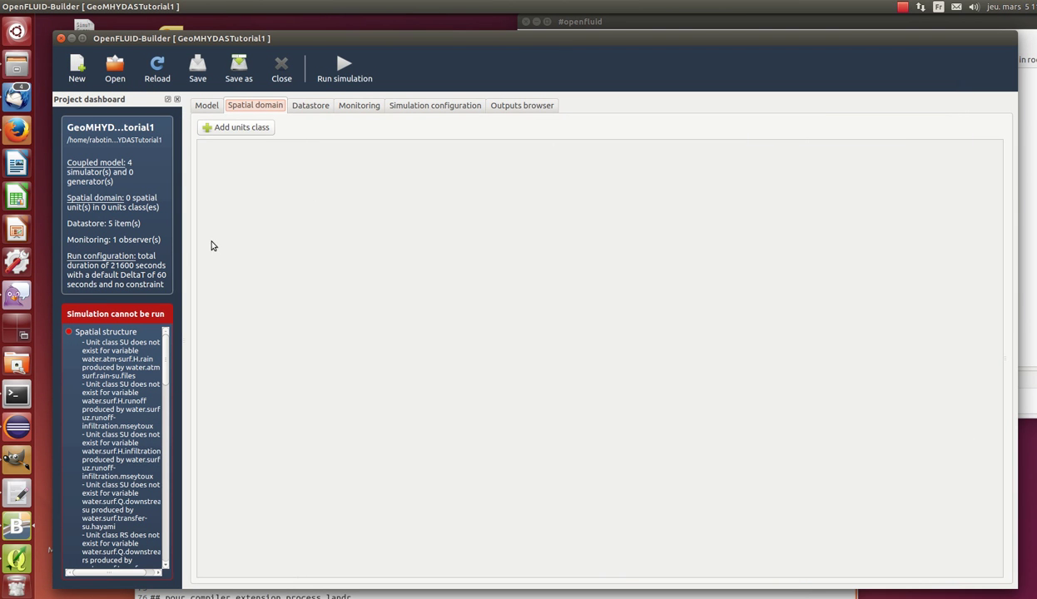
Step: Open the Geo-MHYDAS spatial domain extension and load all the layers from the datastore
click(161, 6)
mouse_move(191, 20)
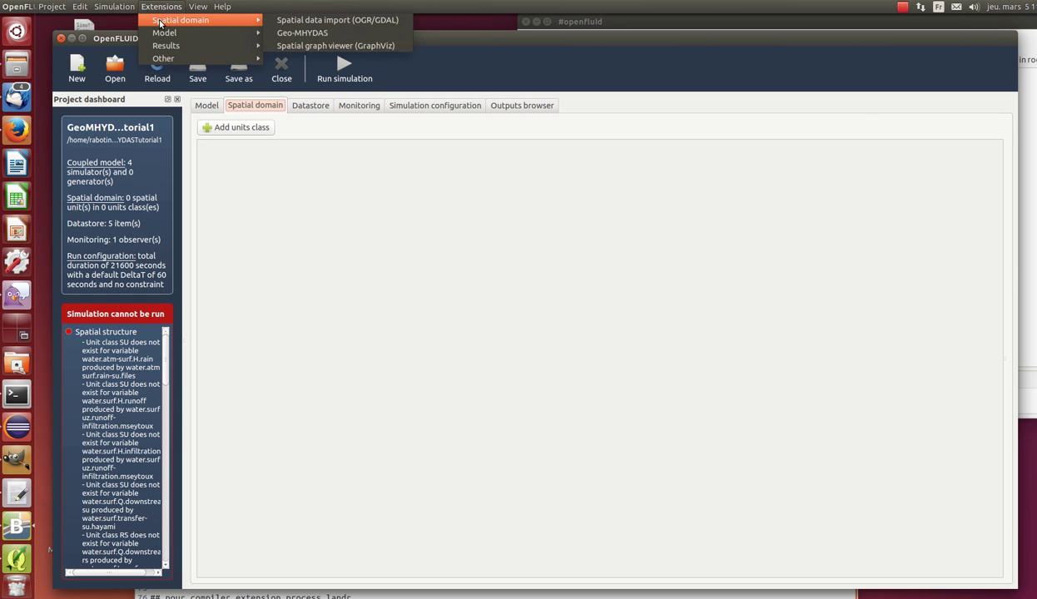
click(301, 32)
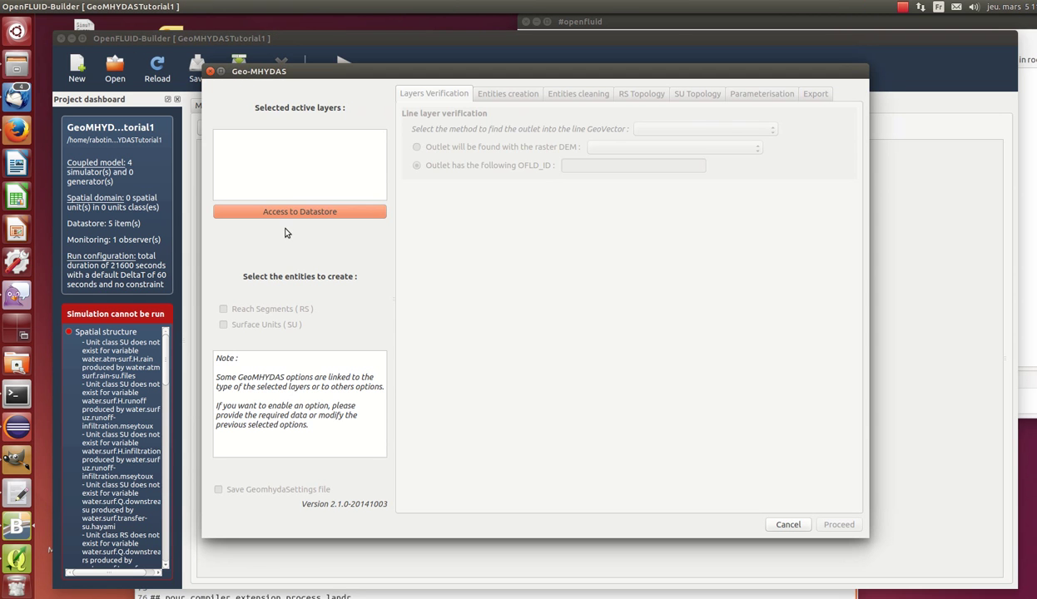
click(285, 215)
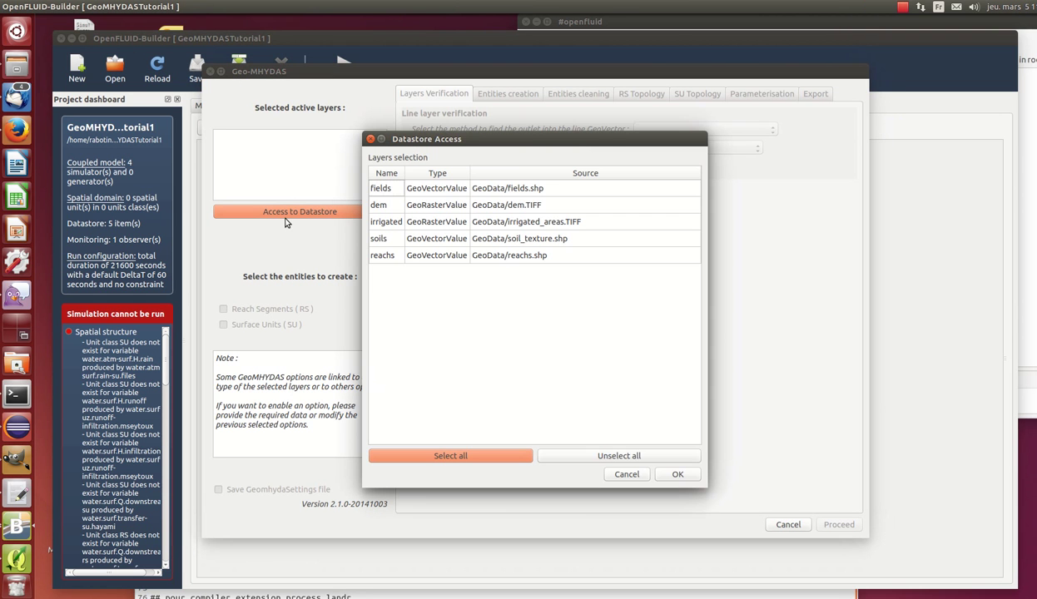
click(435, 457)
click(677, 474)
Step: Enable creation of Reach Segments and Surface Units, with the reachs outlet found from the dem raster
click(262, 310)
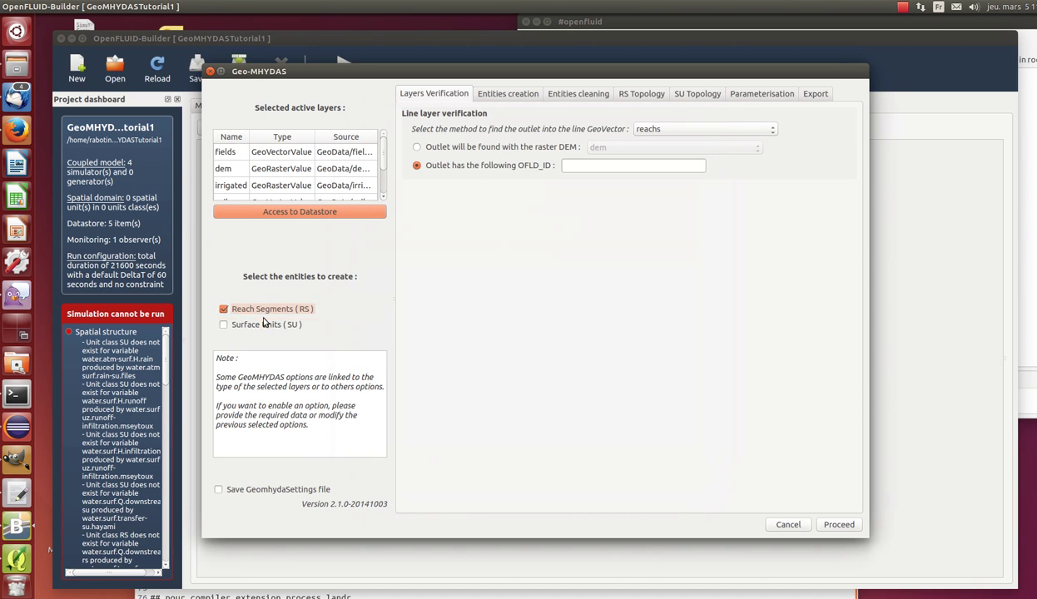
click(259, 324)
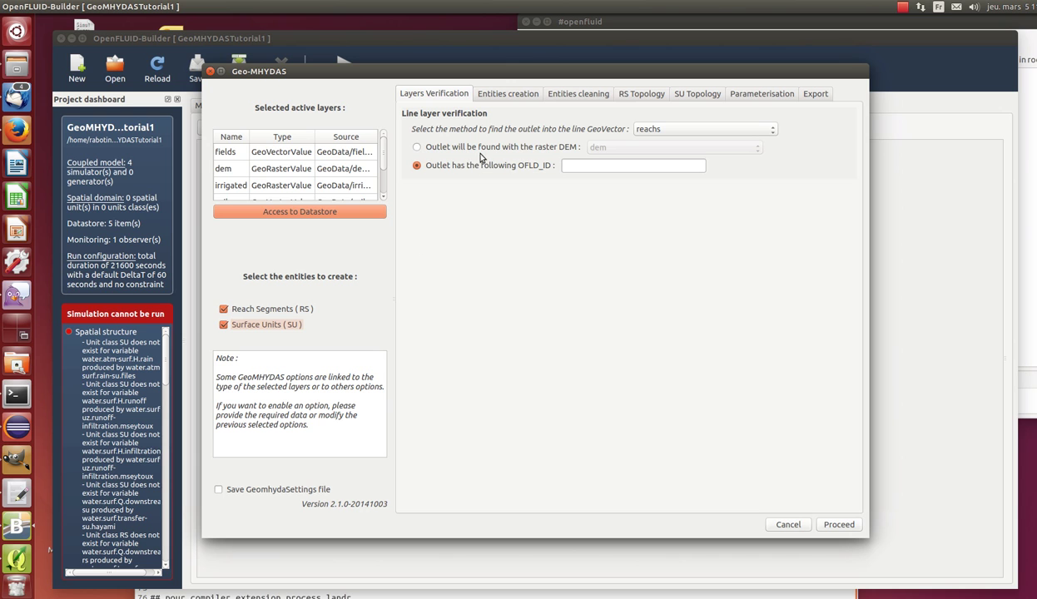
click(534, 150)
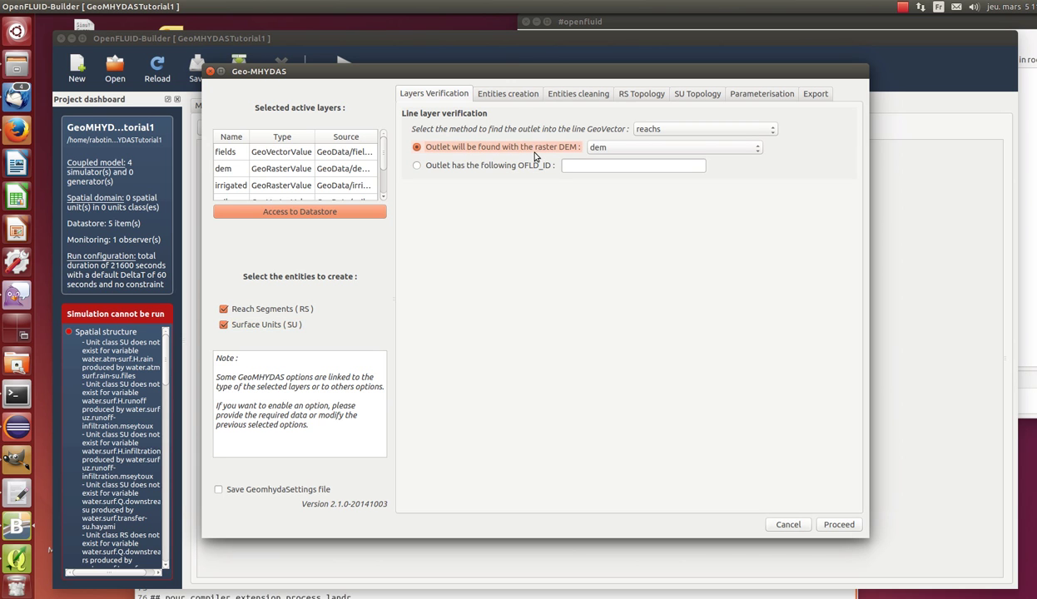
Step: Create entities with the segmentation tool using fields, soils and reachs in that order, with a 0.1 m snapping threshold
click(509, 94)
click(489, 161)
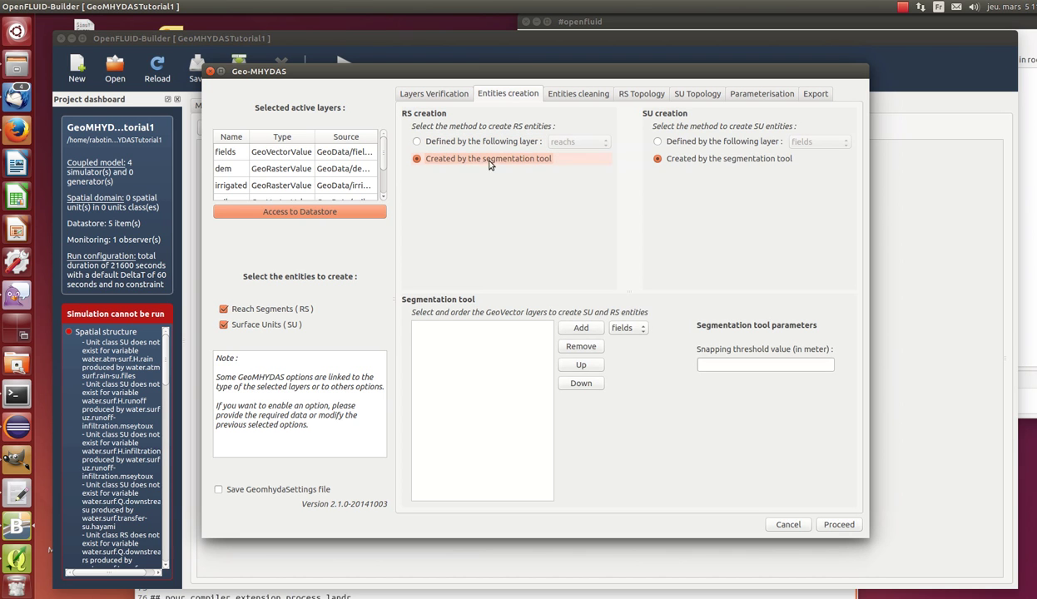
click(567, 333)
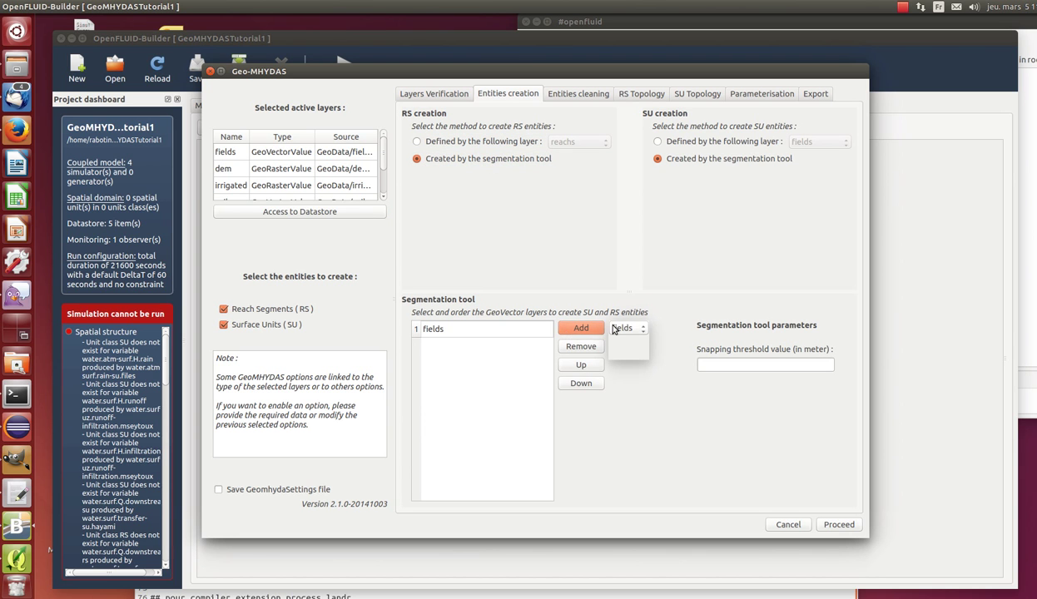
click(581, 328)
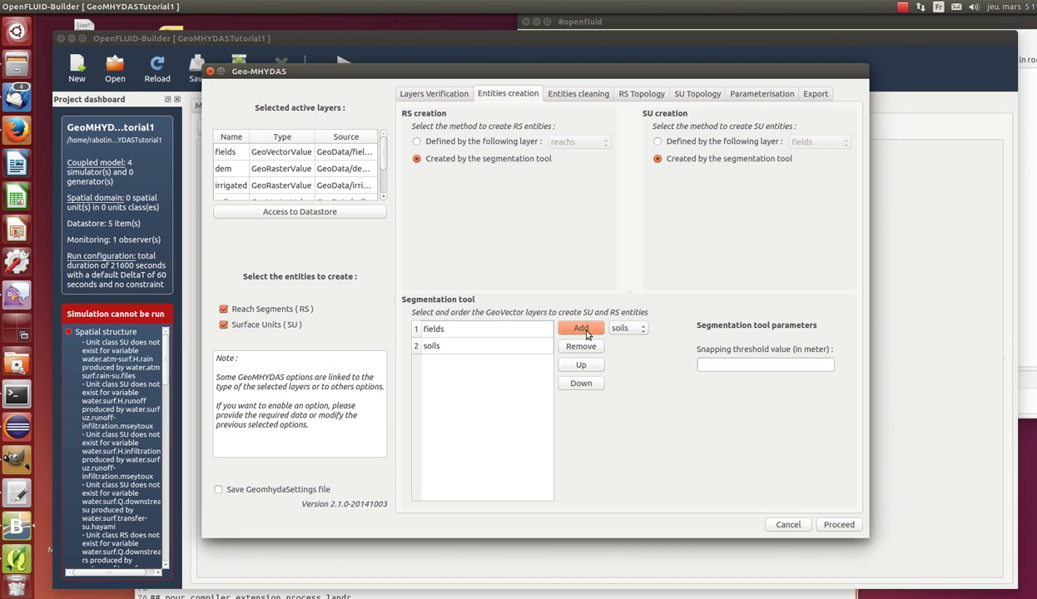
click(627, 328)
click(623, 340)
click(581, 327)
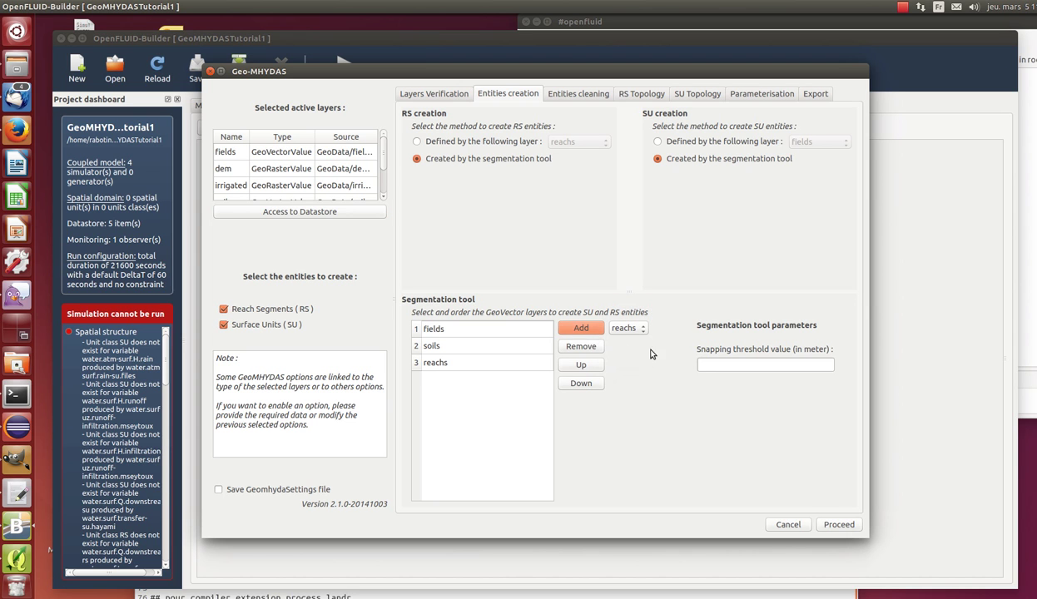
click(701, 363)
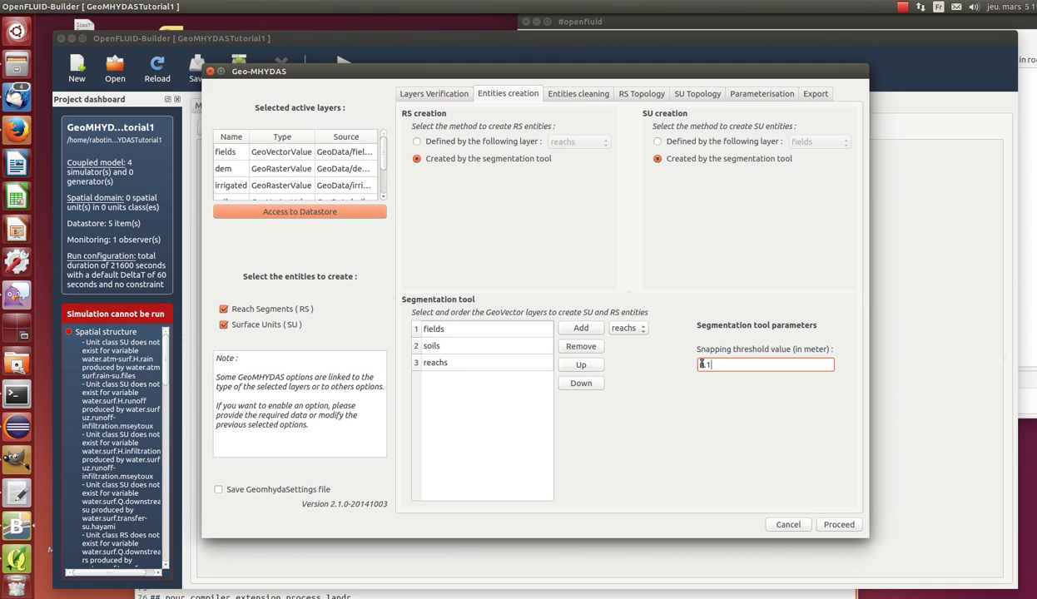
Step: Enable dissolving of small RS entities in the cleaning operations, with a length threshold of 5 m
click(574, 97)
click(484, 131)
click(649, 133)
text(5)
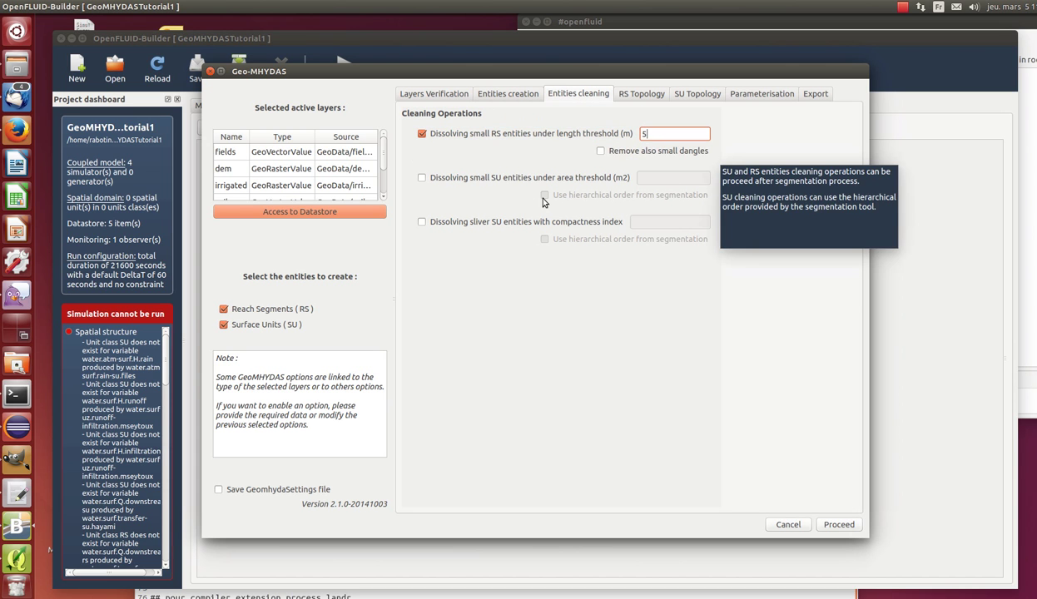
Step: Enable dissolving of small SU entities under a 50 m2 area threshold, using the hierarchical order from segmentation
click(500, 177)
click(665, 177)
text(50)
click(618, 195)
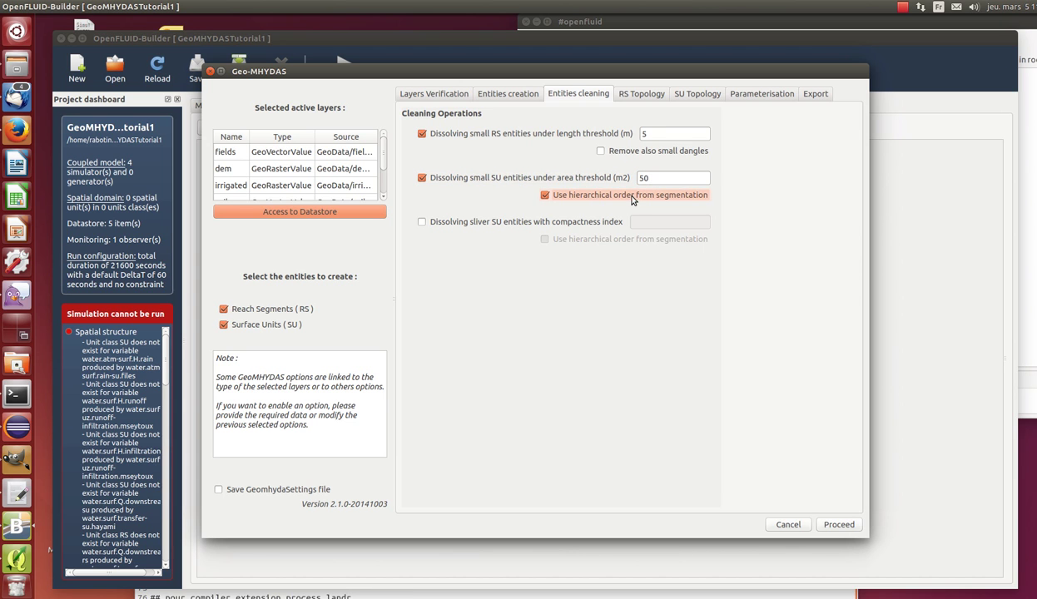
Step: Enable dissolving of sliver SU entities with compactness index 3.2, using the hierarchical order from segmentation
click(585, 223)
click(656, 221)
text(3.2)
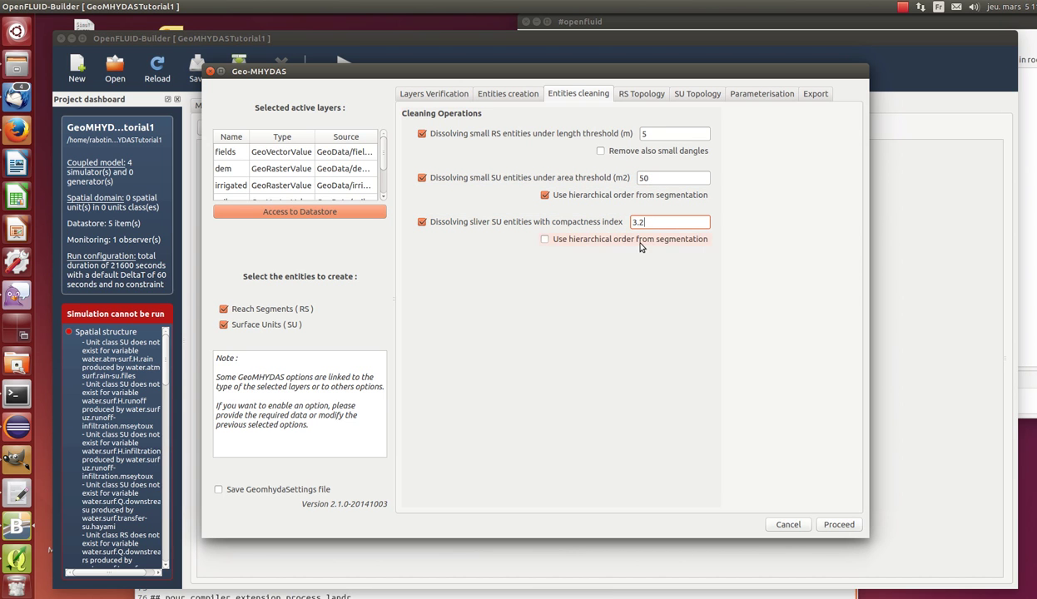
click(642, 244)
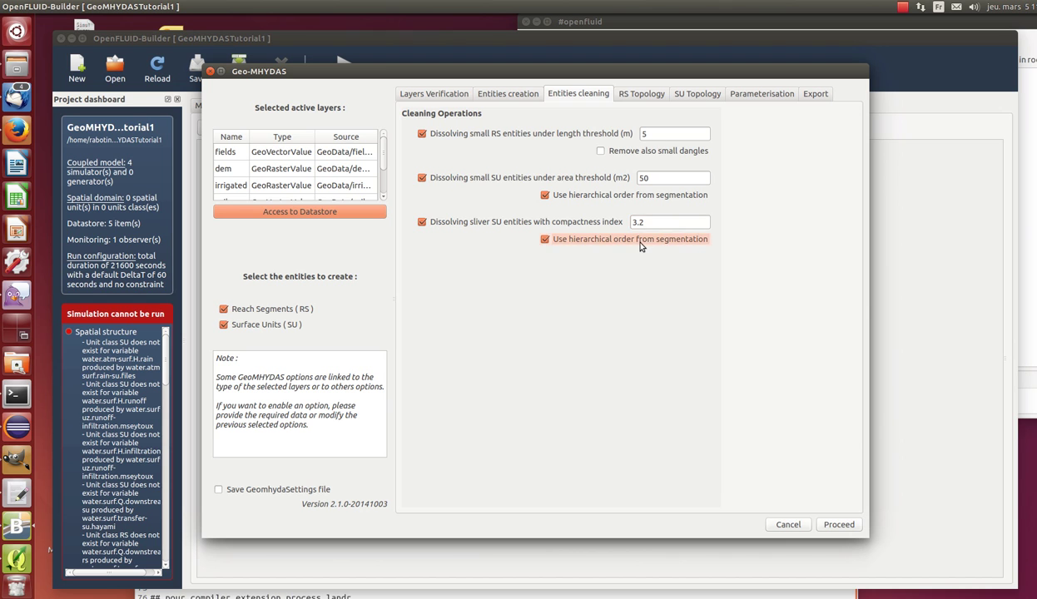
Step: Enable RS topology computation with altitude from all pixel values on the feature and a negative slope replacement of 0.001
click(655, 98)
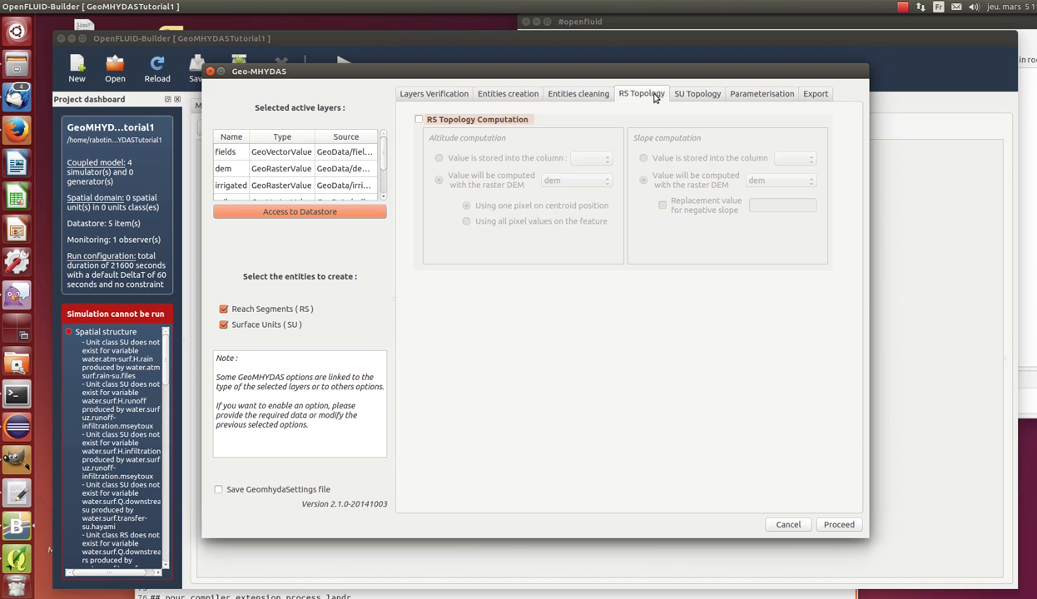
click(456, 123)
click(472, 220)
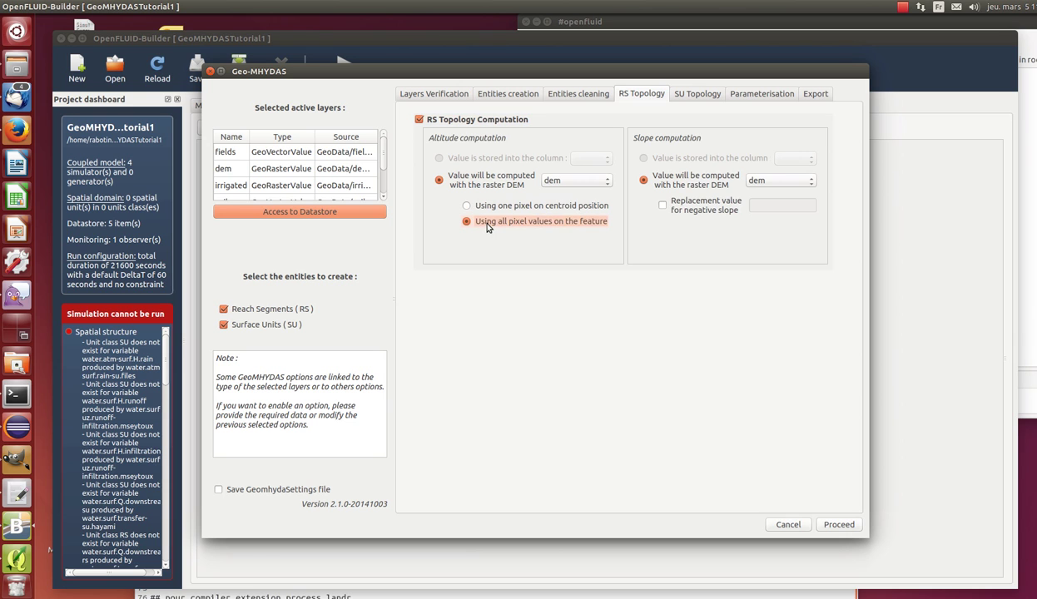
click(662, 205)
click(764, 209)
text(.001)
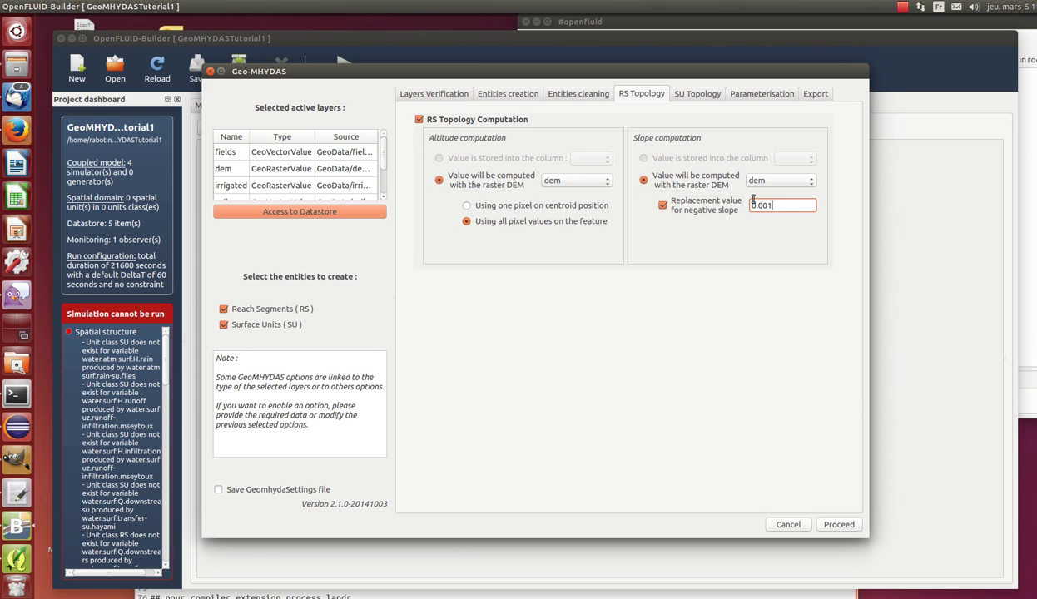
Step: Enable SU topology computation with altitude from all pixel values on the feature and a negative slope replacement of 0.001
click(678, 97)
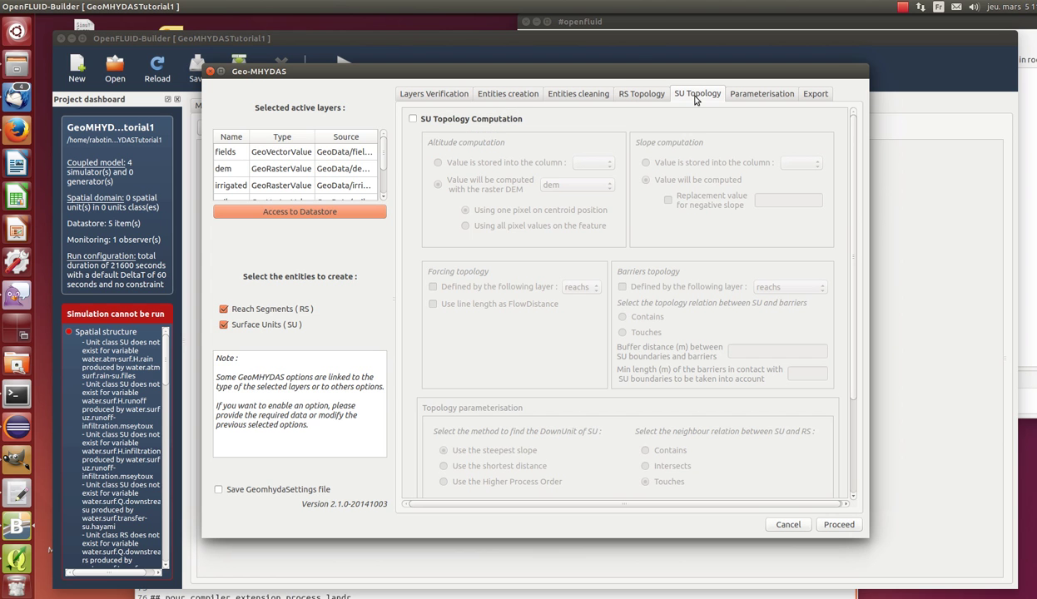
click(499, 119)
click(501, 227)
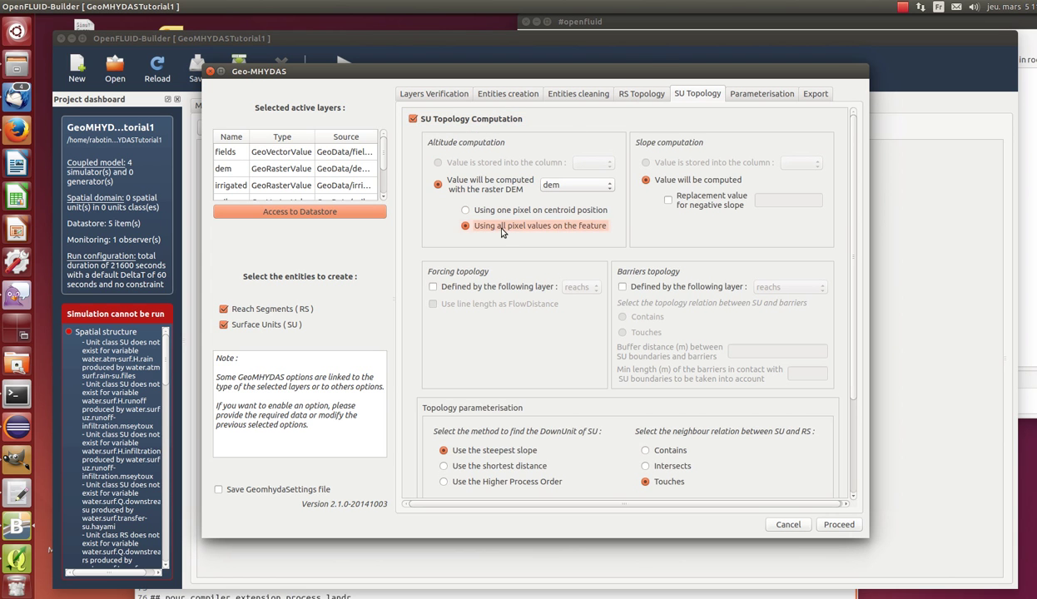
click(689, 203)
click(761, 200)
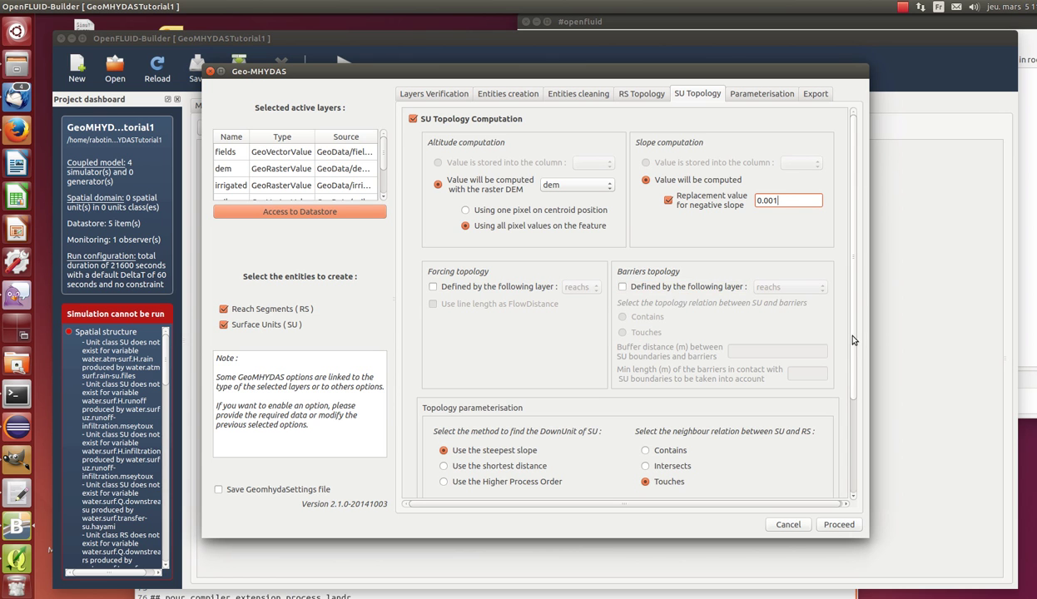
Step: Set the SU–RS buffer distance to 2 m, the minimum RS contact length to 1 m and the length ratio to 0.5
scroll(852, 339, down, 5)
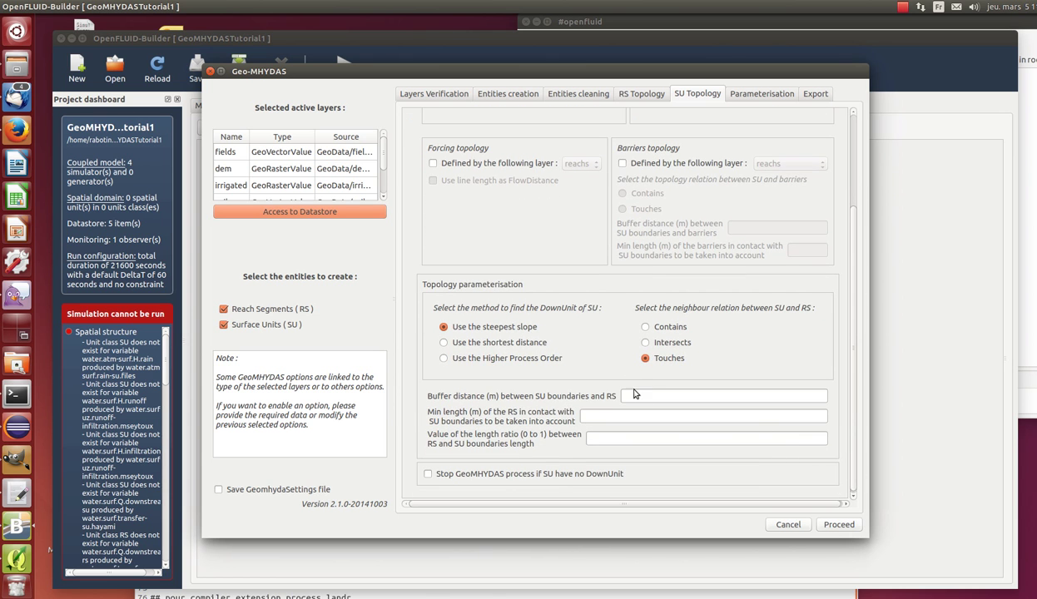
click(648, 400)
text(2)
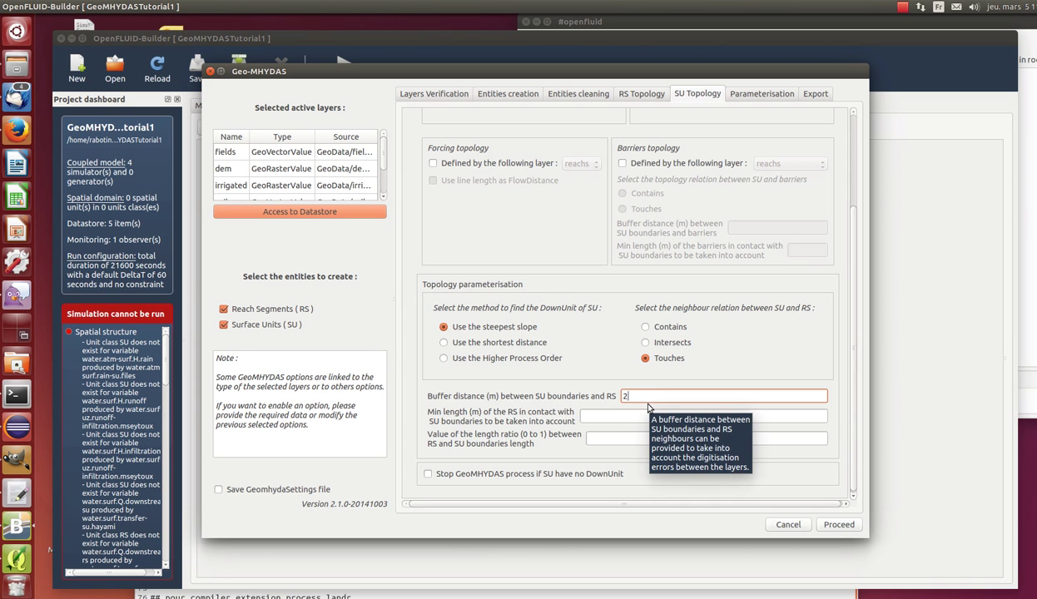
click(625, 414)
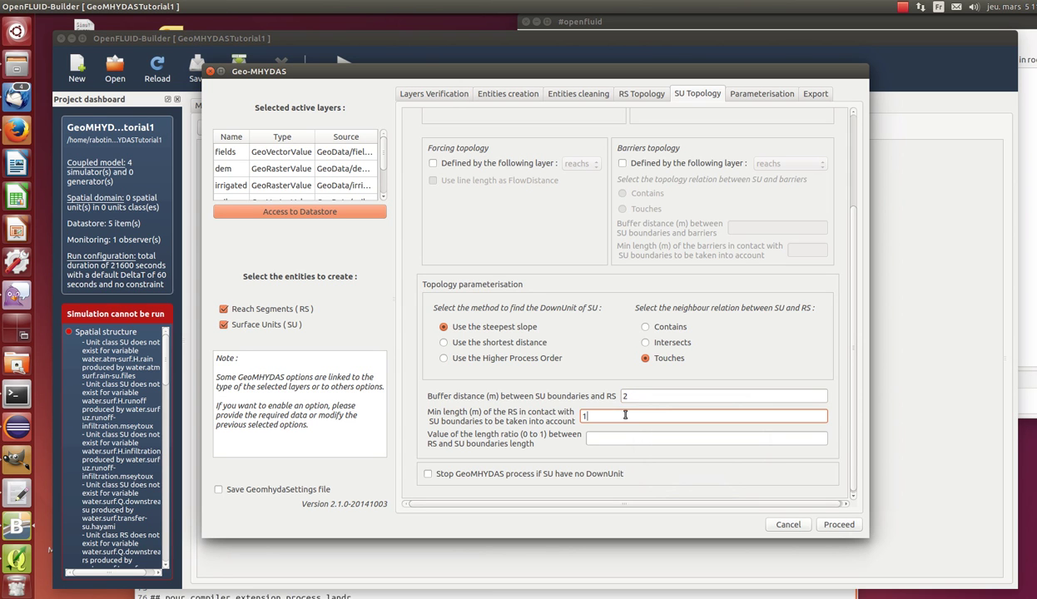
click(624, 439)
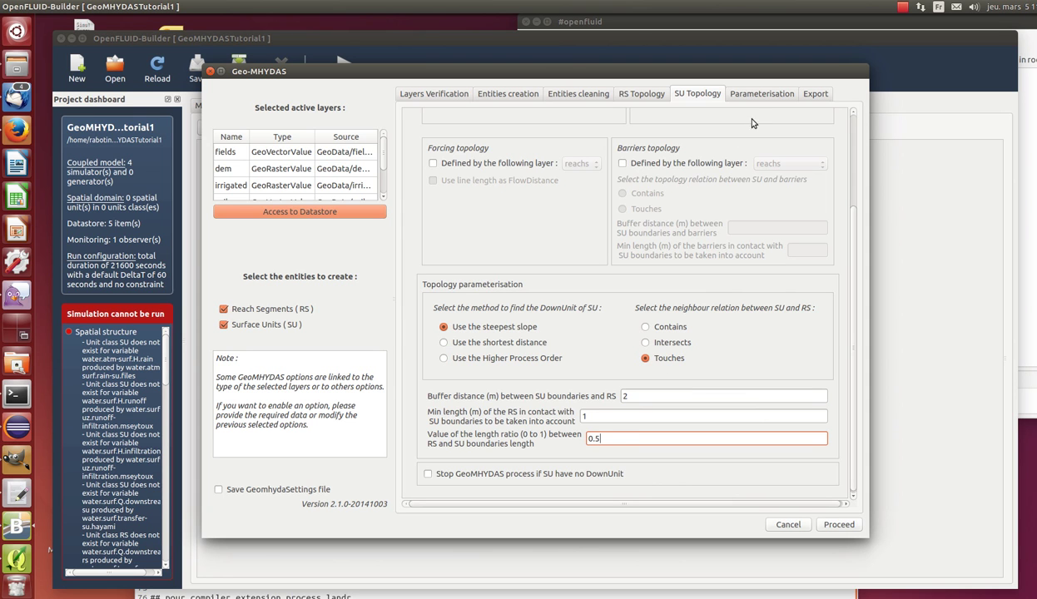
Step: Add an RS parameter named width from the reachs layer's width column, assigned by Location with threshold 0.1
click(762, 94)
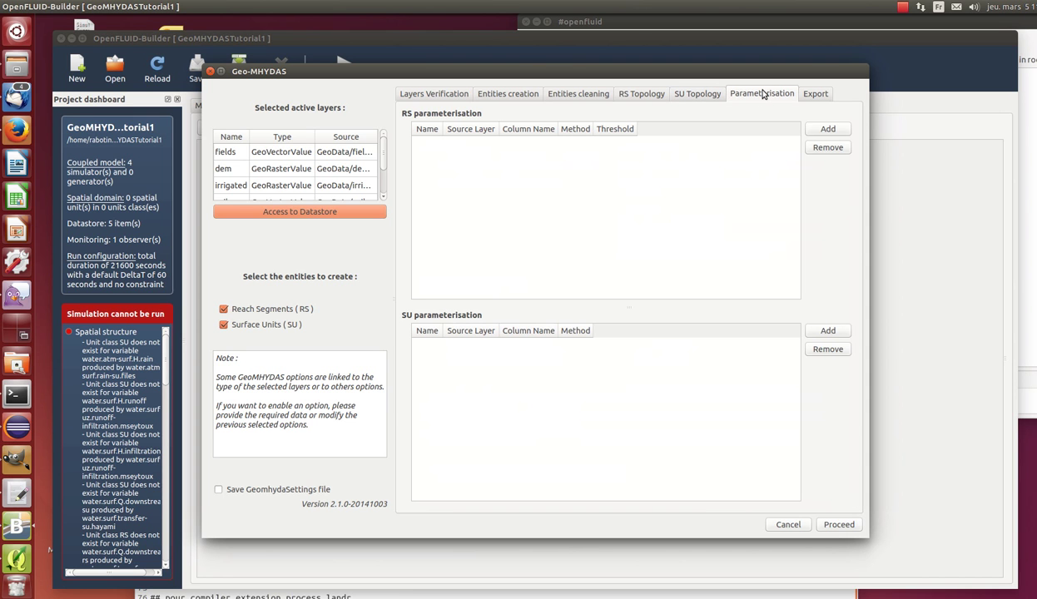
click(828, 129)
click(474, 145)
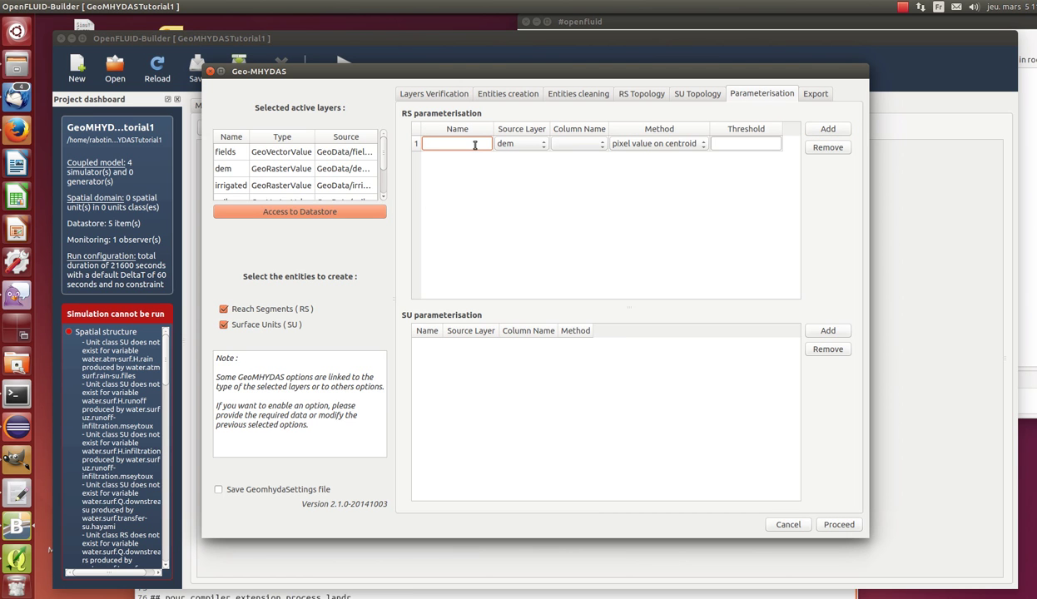
text(width)
click(524, 145)
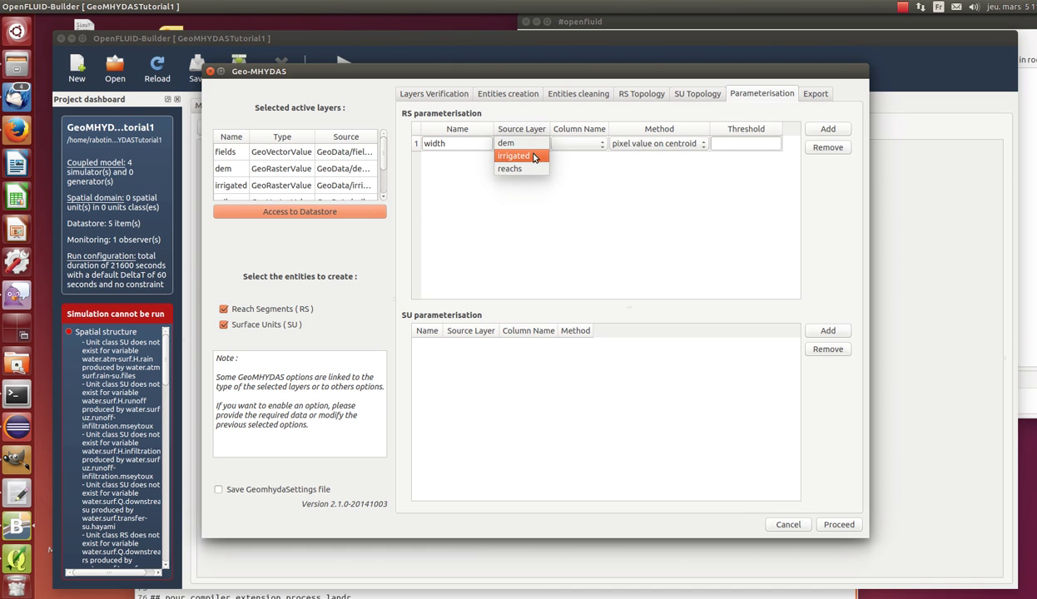
click(531, 170)
click(578, 143)
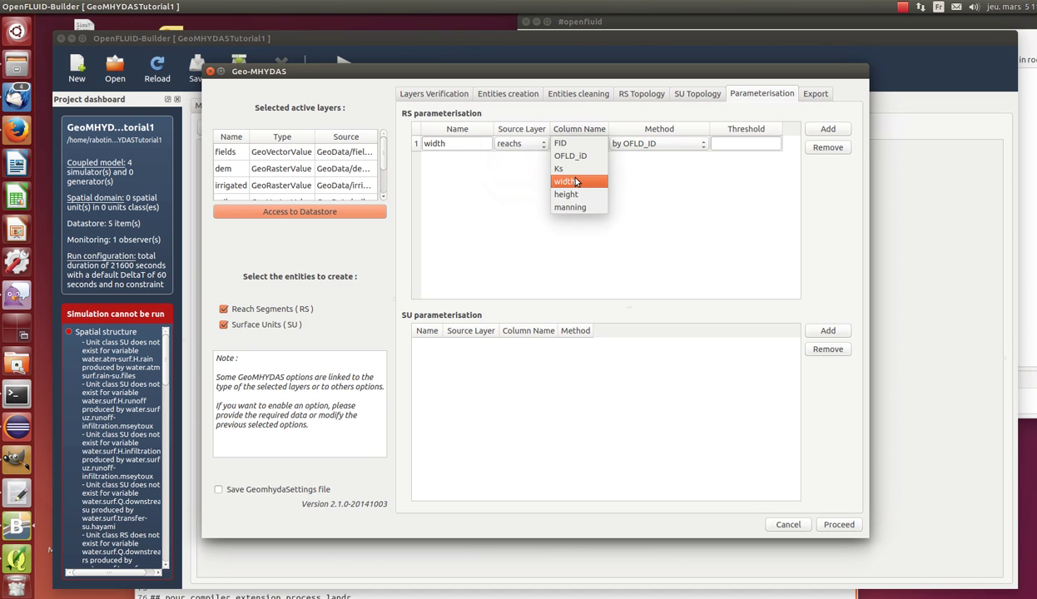
click(575, 181)
click(643, 144)
click(639, 157)
click(722, 144)
text(0.1)
Step: Add an RS parameter named height from the reachs layer's height column, assigned by Location with threshold 0.1
click(828, 128)
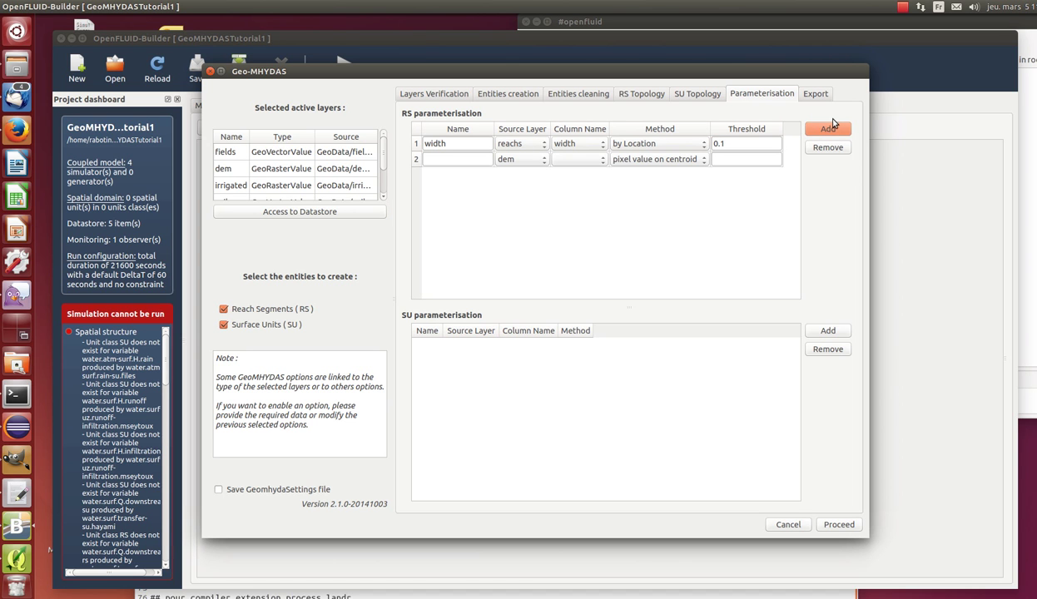
click(454, 159)
text(height)
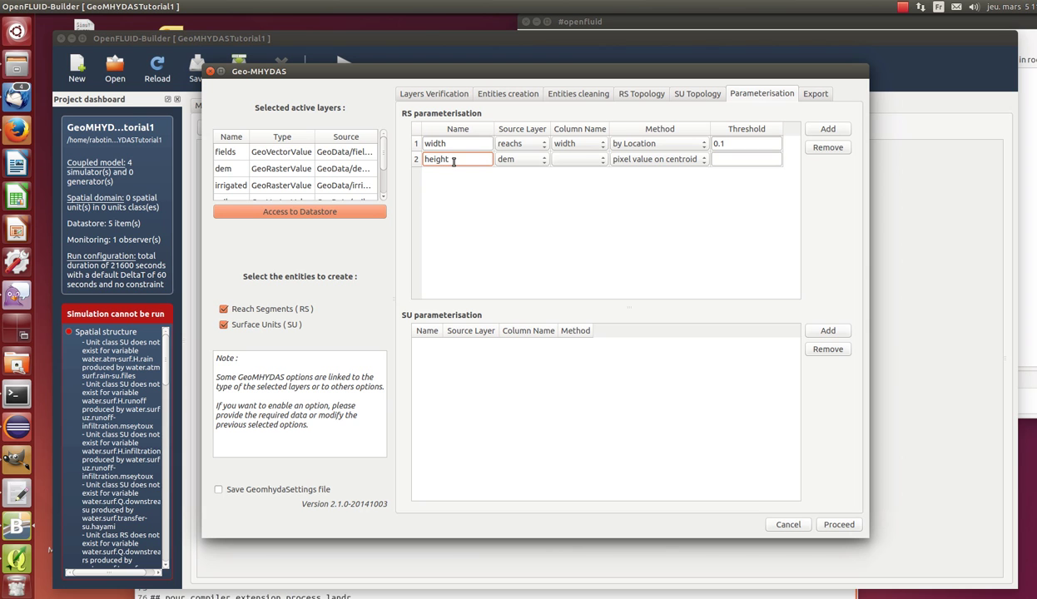
click(539, 160)
click(514, 183)
click(566, 158)
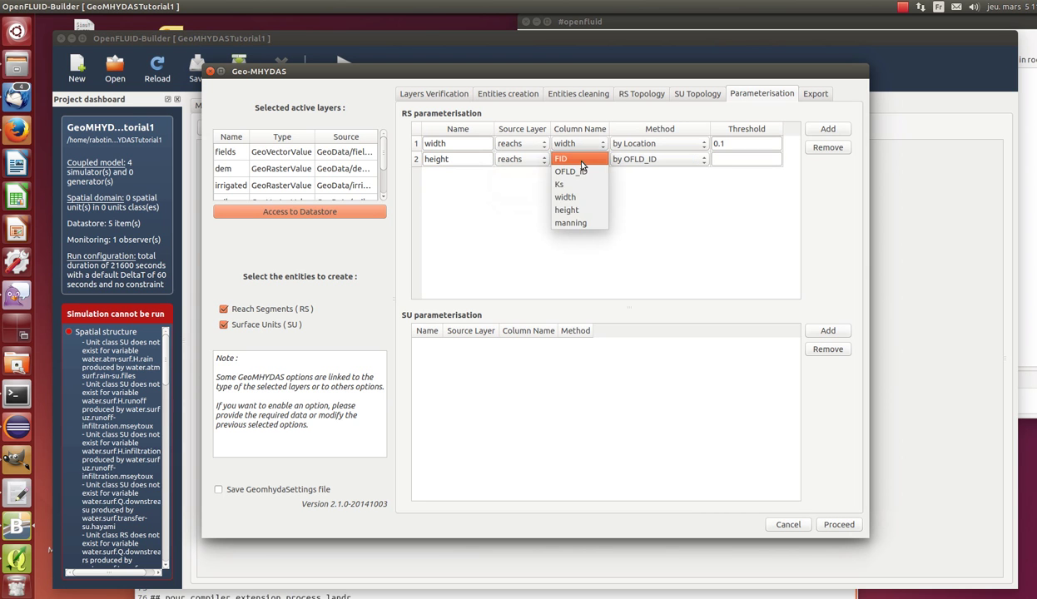
click(576, 204)
click(626, 158)
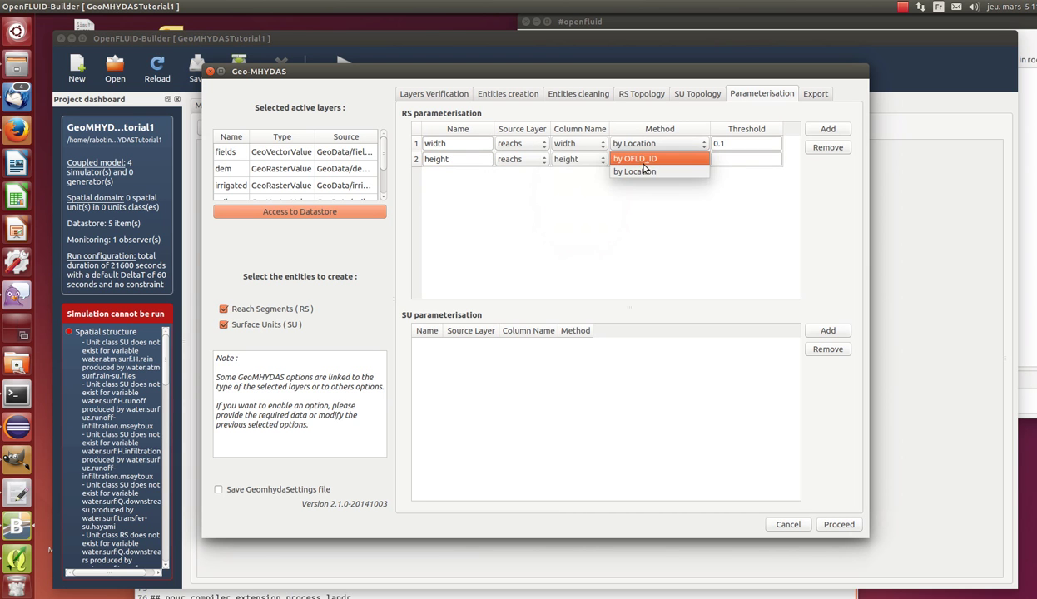
click(649, 174)
click(728, 158)
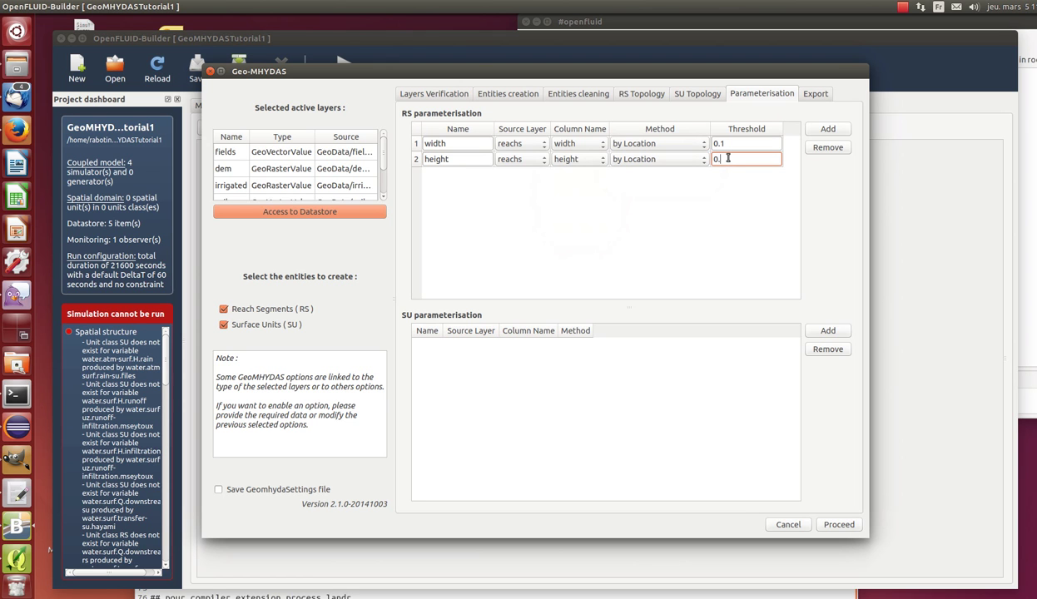
Step: Add an RS parameter named nmanning from the reachs layer's manning column, assigned by Location with threshold 0.1
click(816, 131)
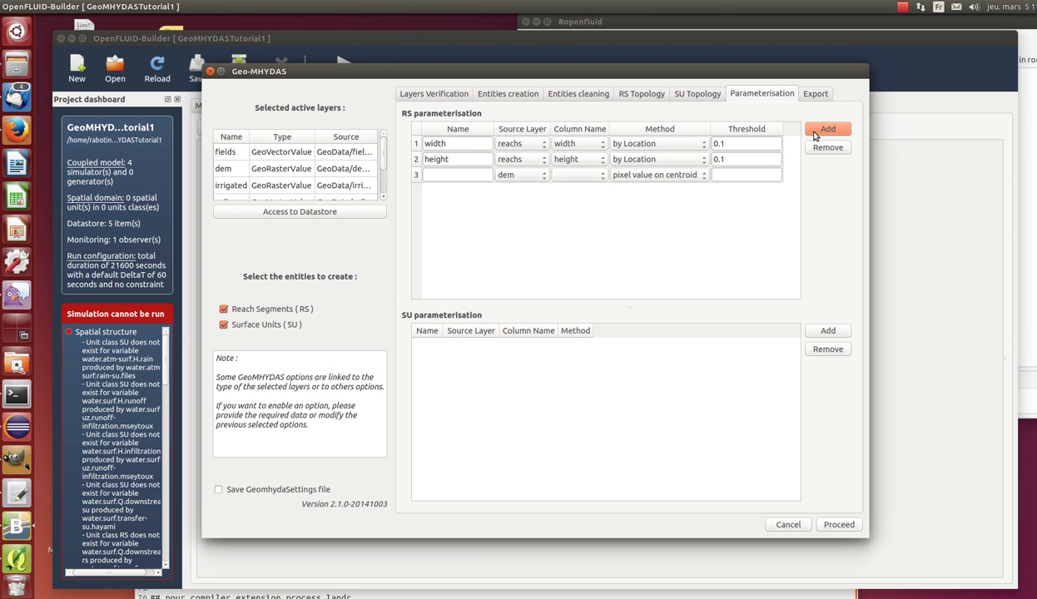
click(426, 175)
text(lama)
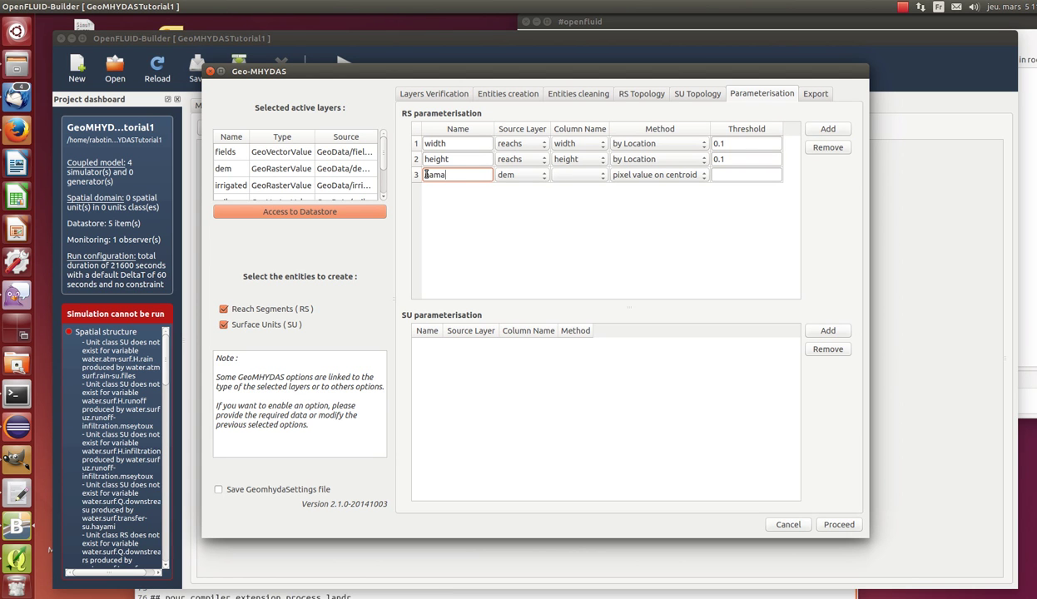
key(BackSpace)
click(509, 179)
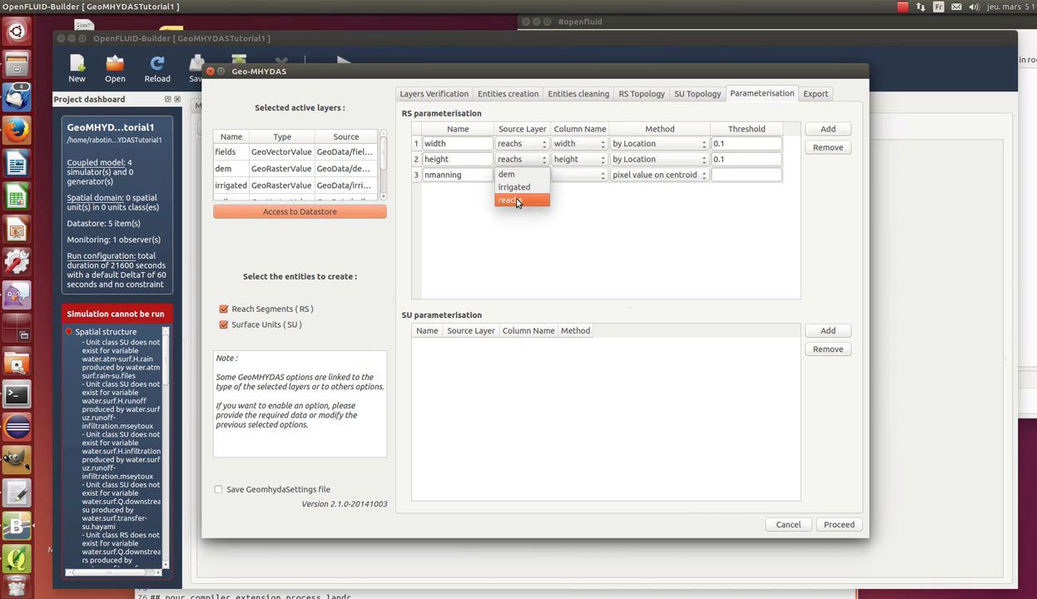
click(511, 200)
click(582, 176)
click(570, 238)
click(657, 174)
click(687, 184)
click(747, 177)
text(0.1)
Step: Add an SU parameter named thetaini from the irrigated layer, using the pixel value on centroid method
click(813, 333)
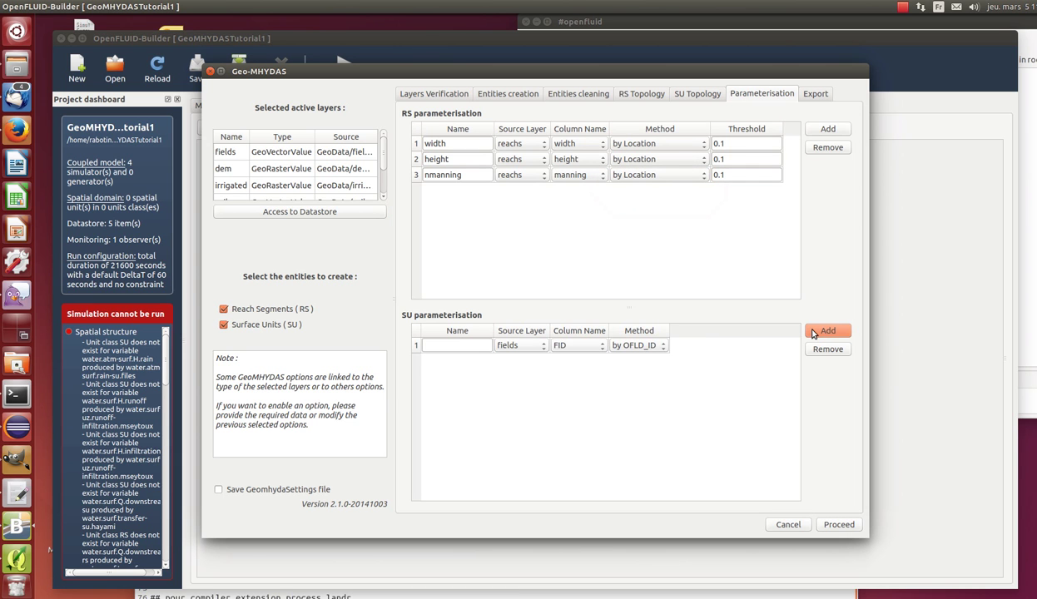
click(460, 346)
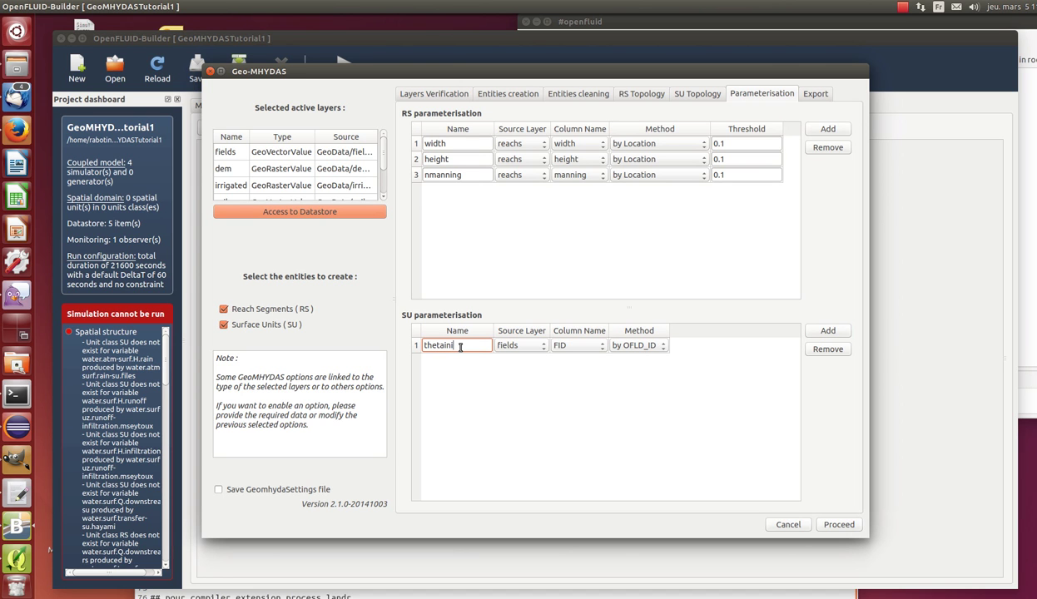
click(519, 345)
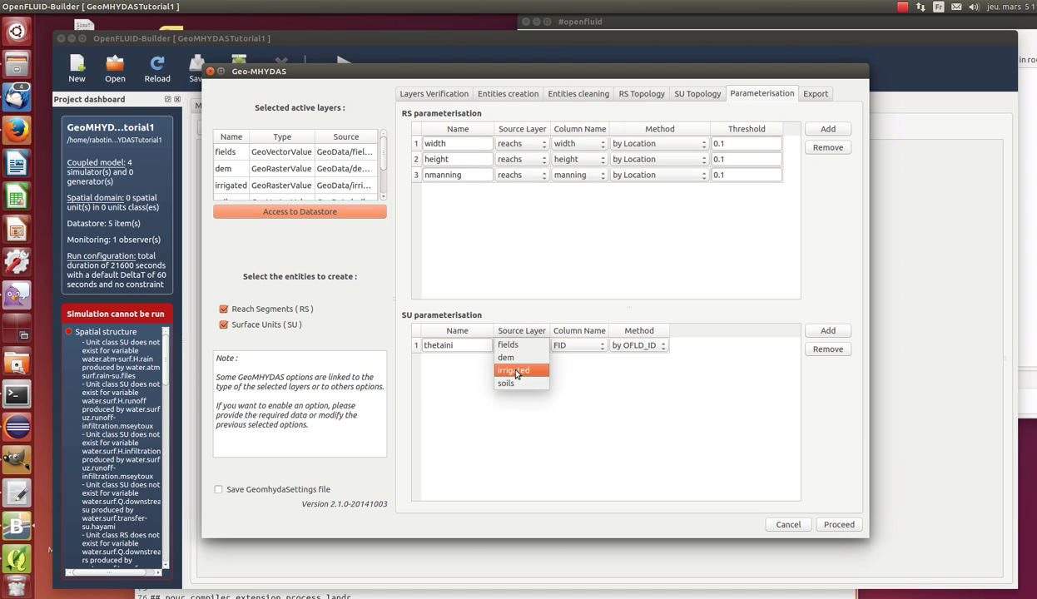
click(517, 372)
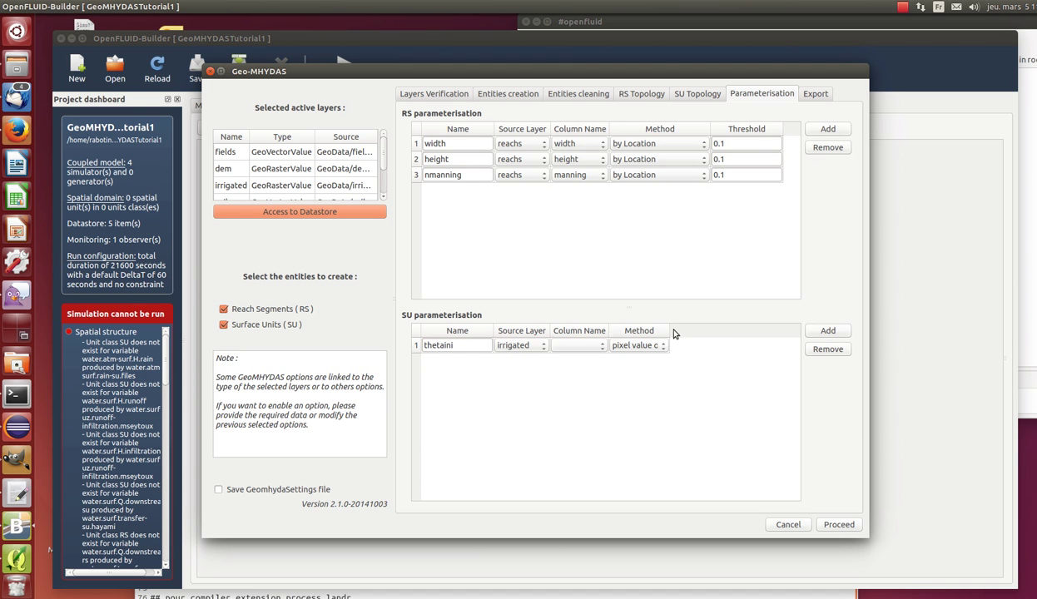
drag(669, 331, 721, 331)
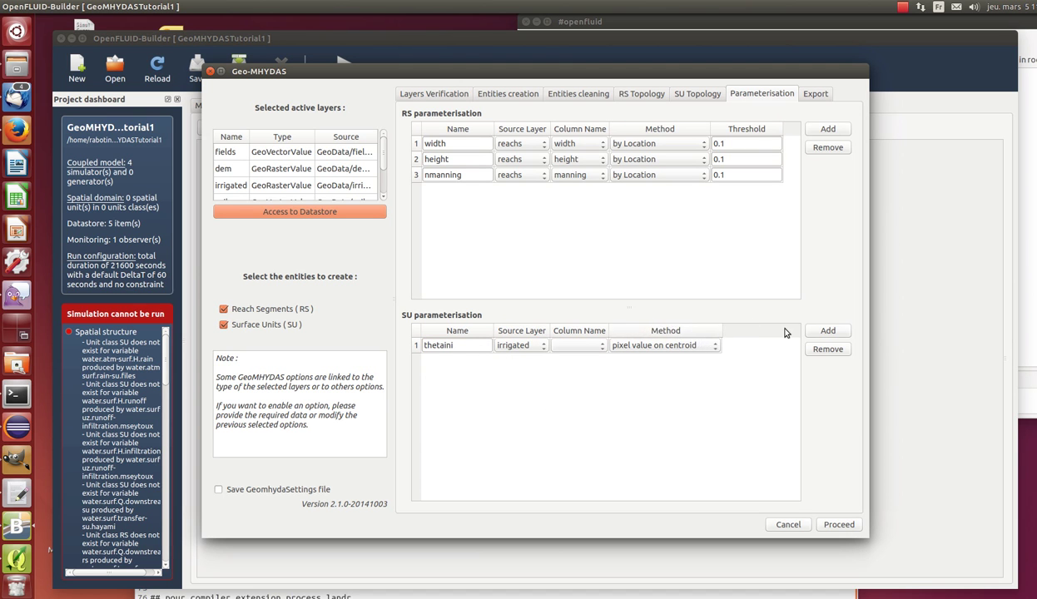
Step: Add an SU parameter named nmanning from the fields layer's manning column, assigned by Location
click(824, 331)
click(481, 364)
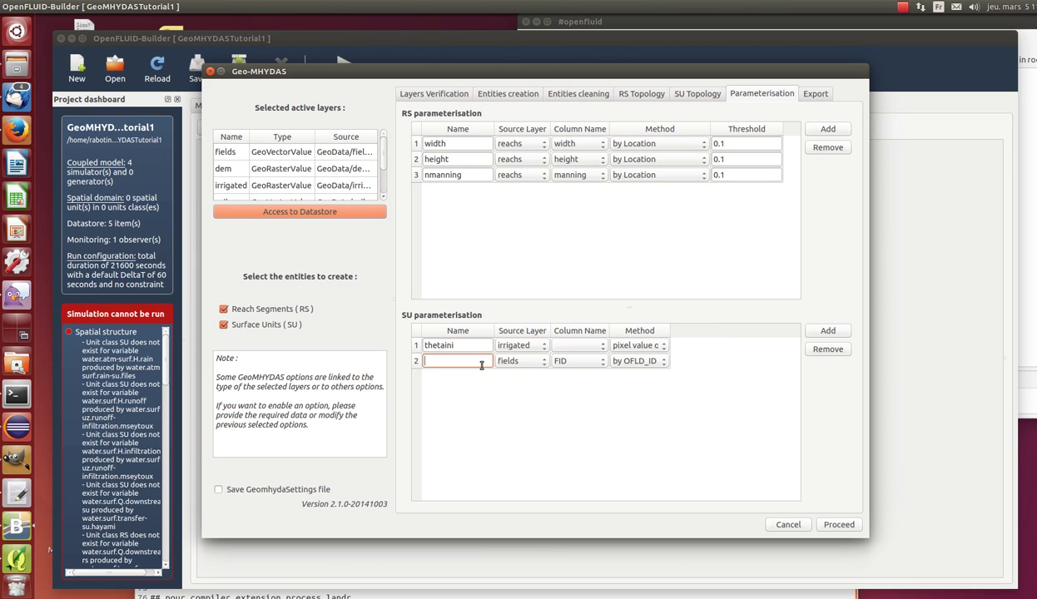
text(nmanning)
click(565, 363)
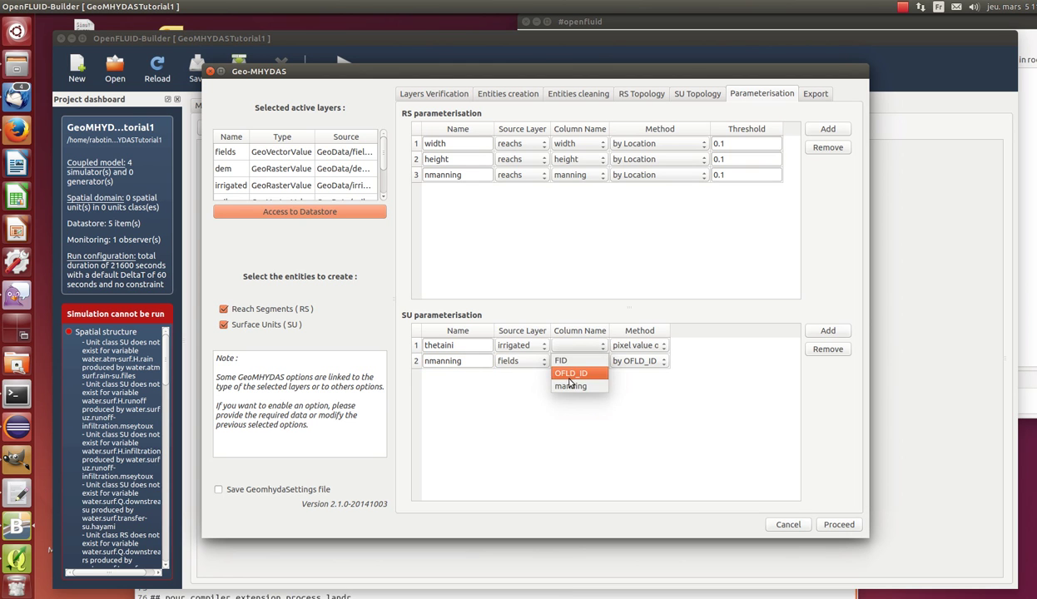
click(565, 385)
click(628, 367)
click(634, 377)
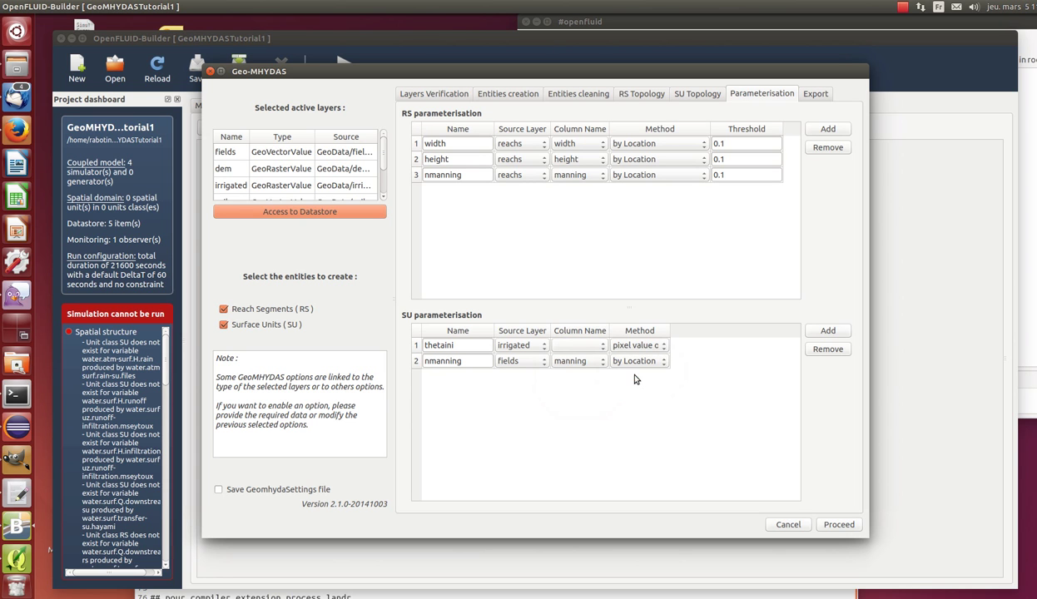
Step: Add an SU parameter named Ks from the soils layer's Ks column, assigned by Location
click(823, 331)
click(441, 376)
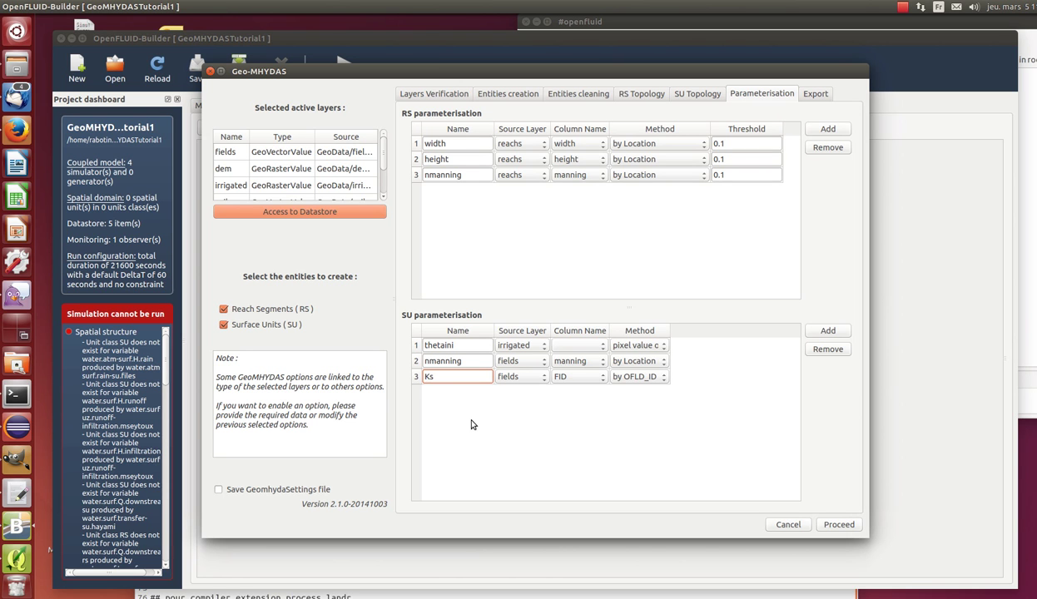
click(520, 376)
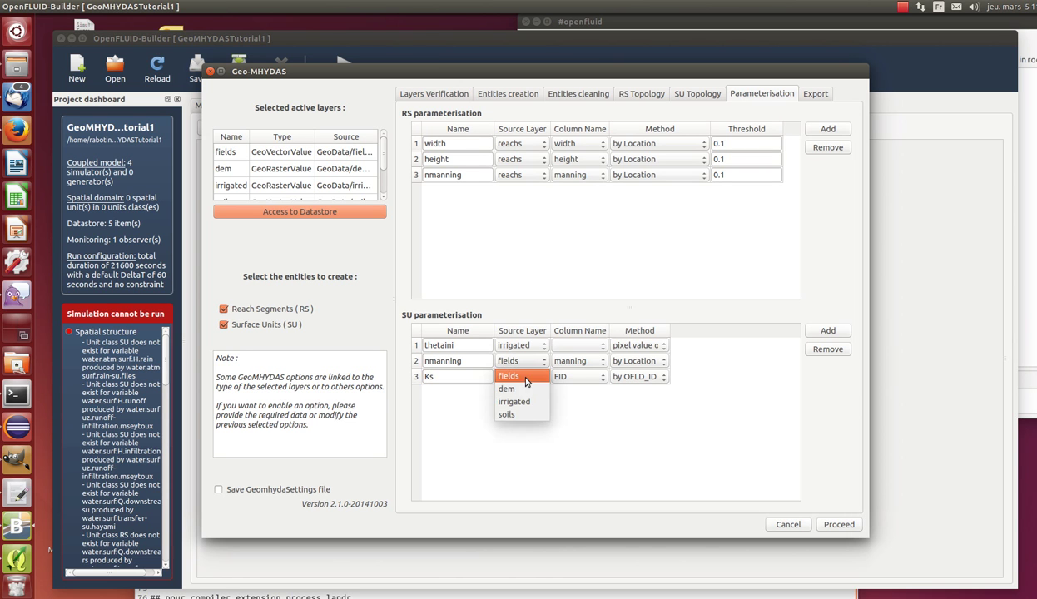
click(510, 404)
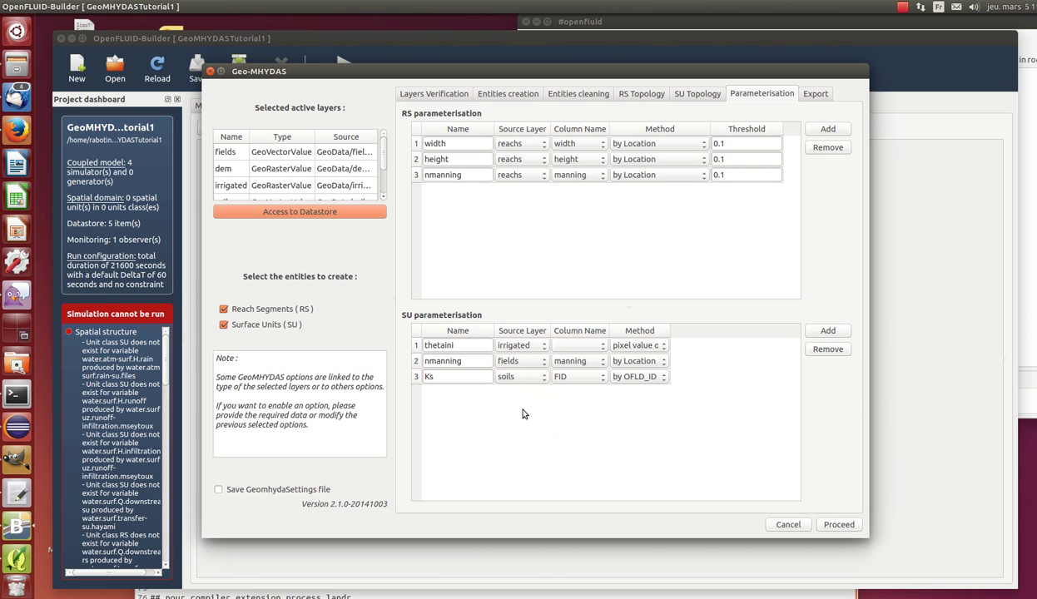
click(571, 381)
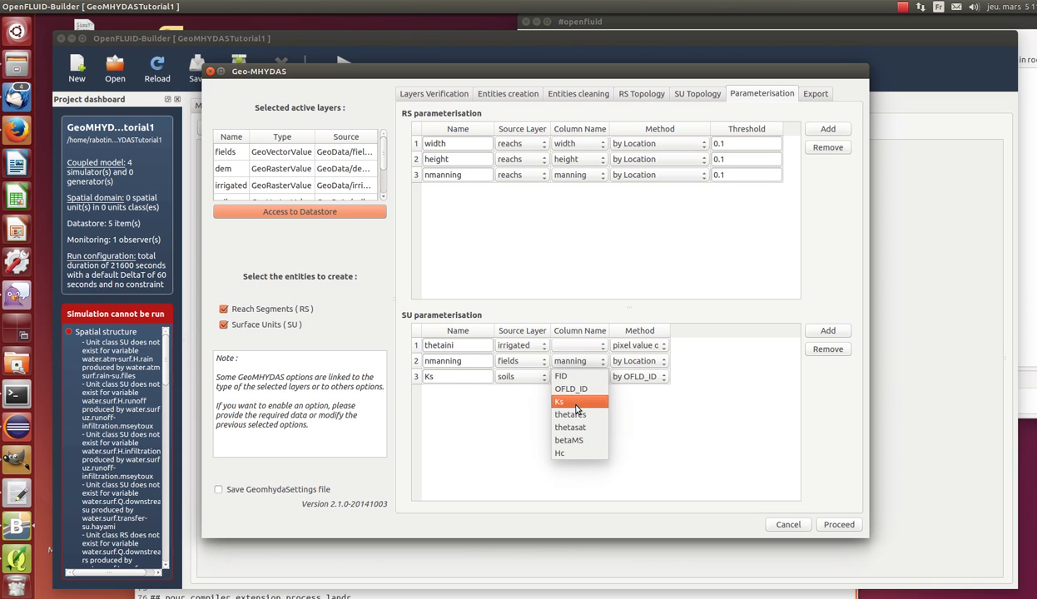
click(566, 401)
click(622, 376)
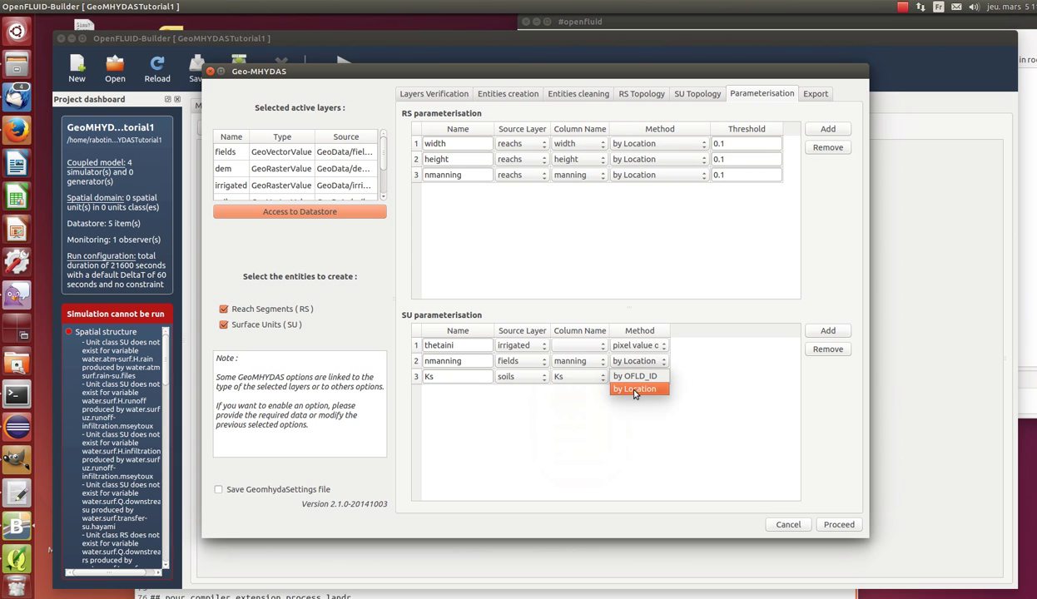
click(634, 390)
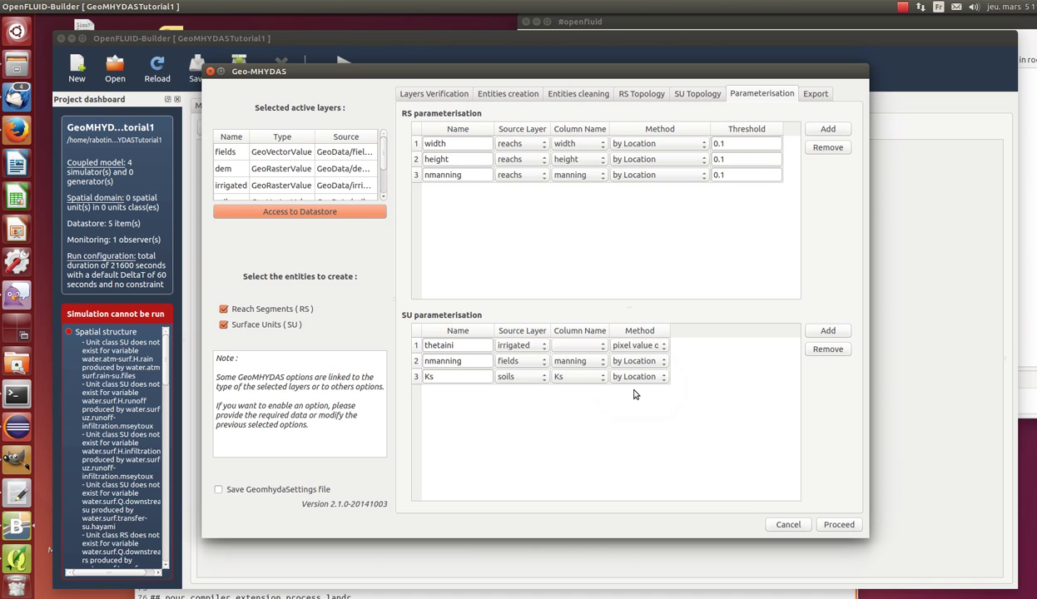
Step: Add an SU parameter named thetares from the soils layer's thetares column, assigned by Location
click(826, 331)
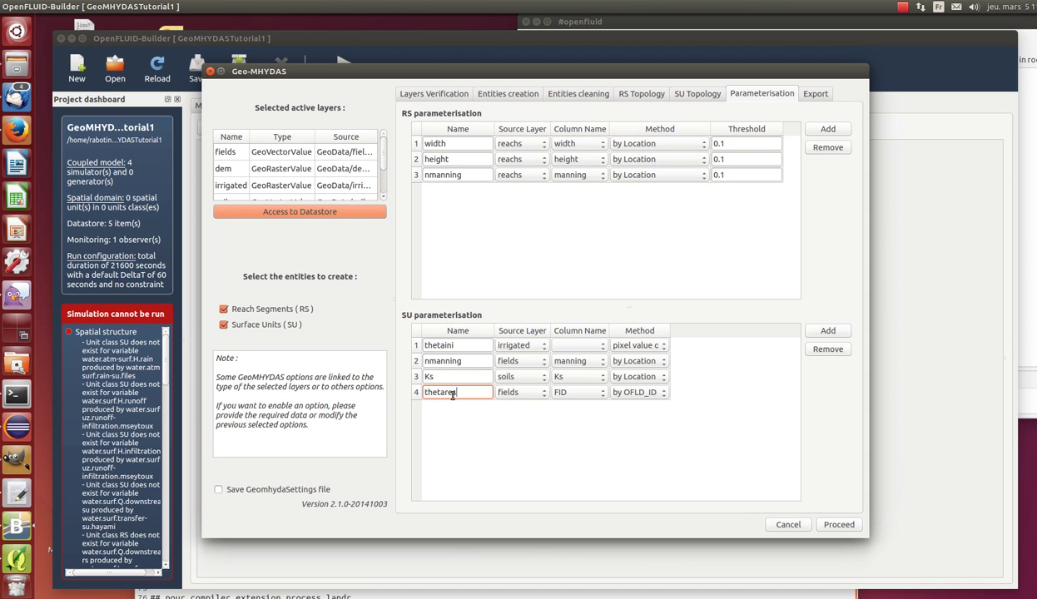
click(524, 389)
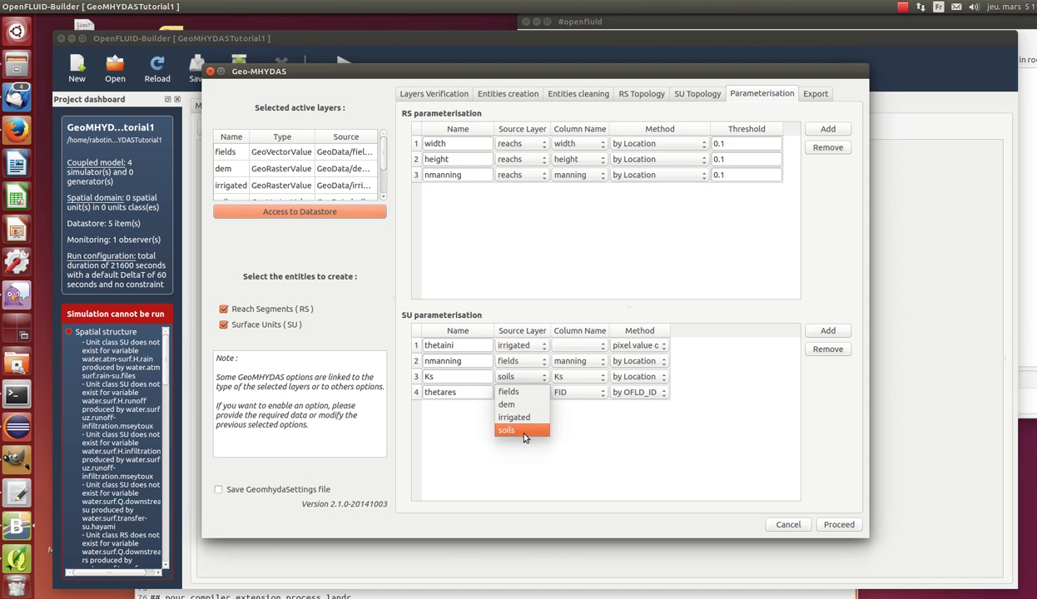
click(524, 432)
click(574, 392)
click(574, 426)
click(626, 396)
click(626, 408)
Step: Add an SU parameter named thetasat from the soils layer's thetasat column, assigned by Location
click(824, 331)
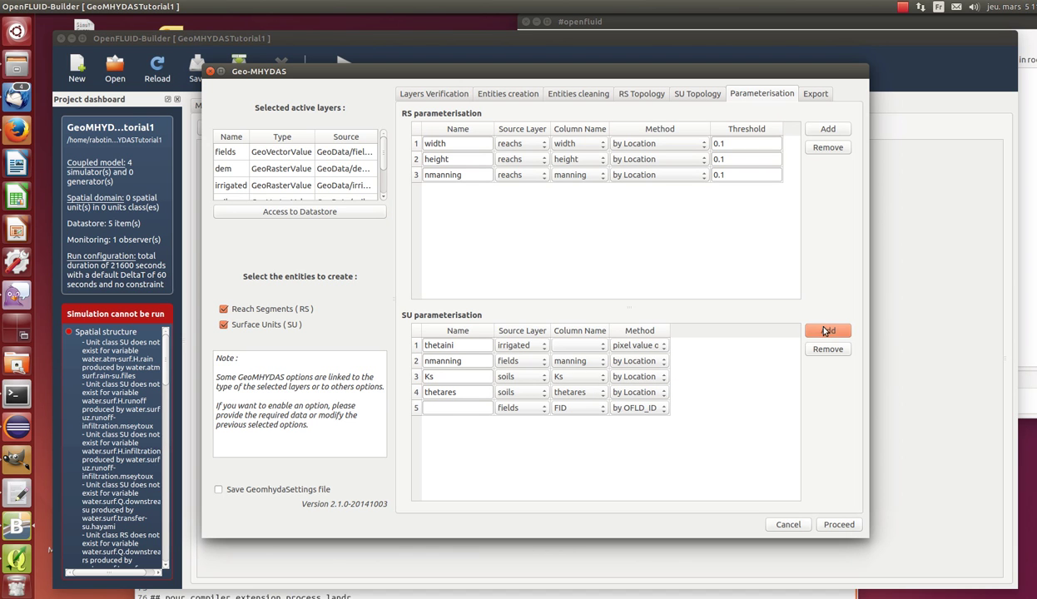
double_click(461, 407)
text(thetasat)
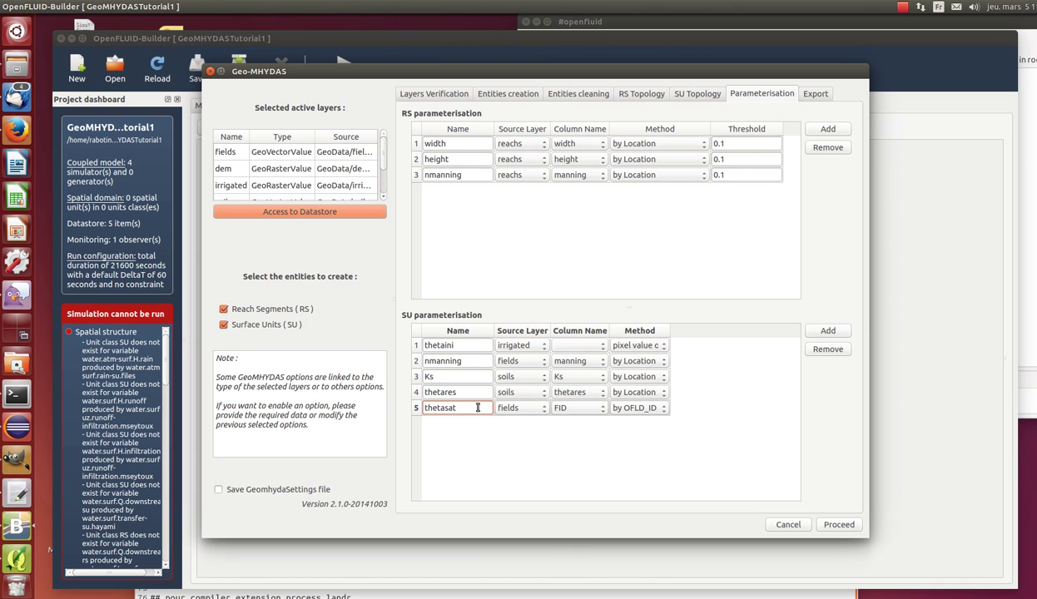
click(504, 408)
click(556, 408)
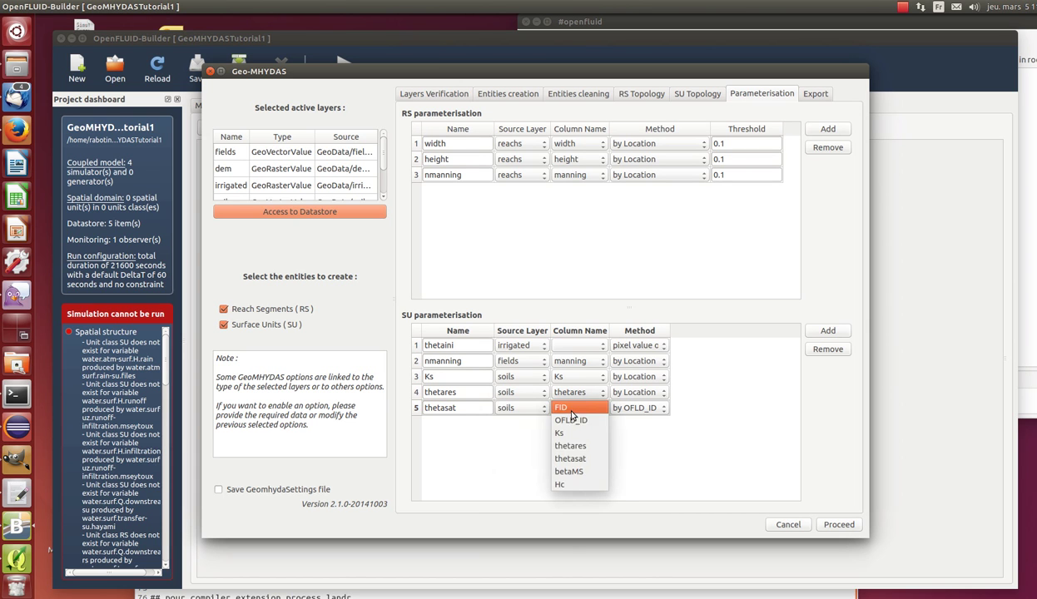
click(556, 457)
click(630, 412)
click(625, 396)
Step: Add an SU parameter named betaMS from the soils layer's betaMS column, assigned by Location
click(824, 334)
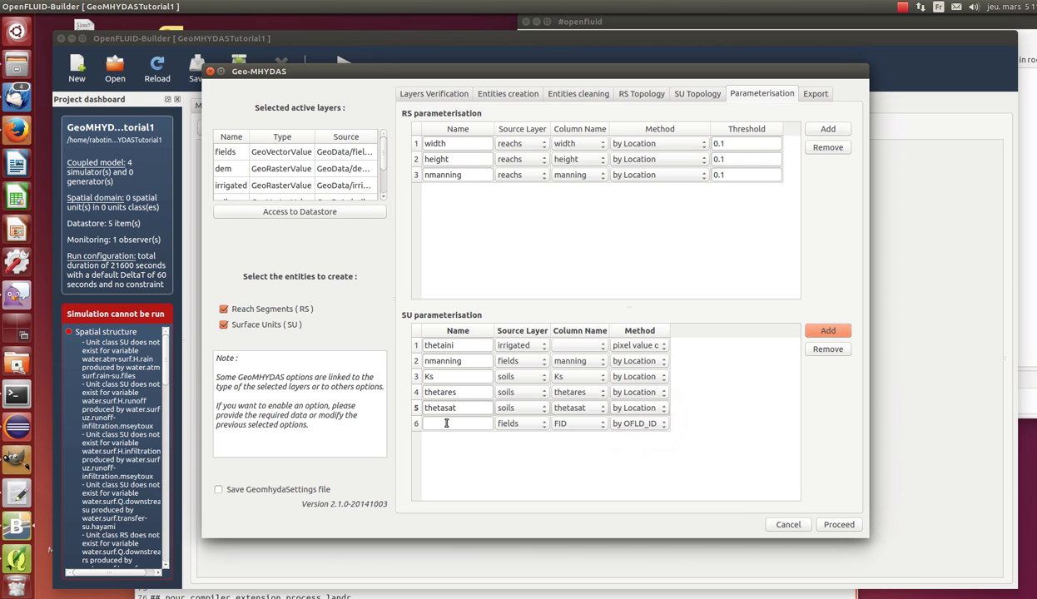
click(446, 423)
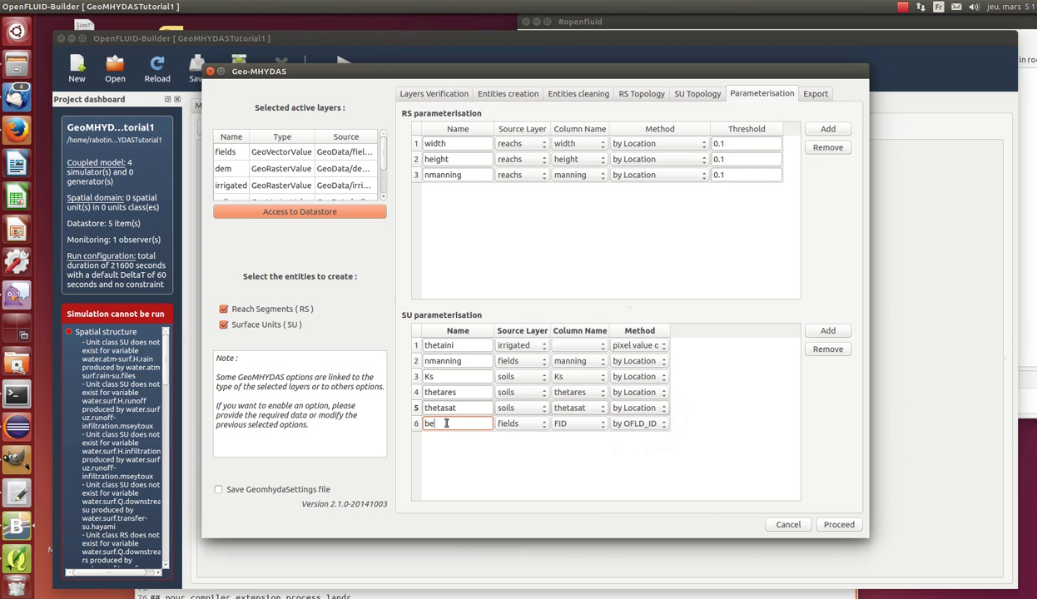
text(betaMS)
click(498, 424)
click(506, 453)
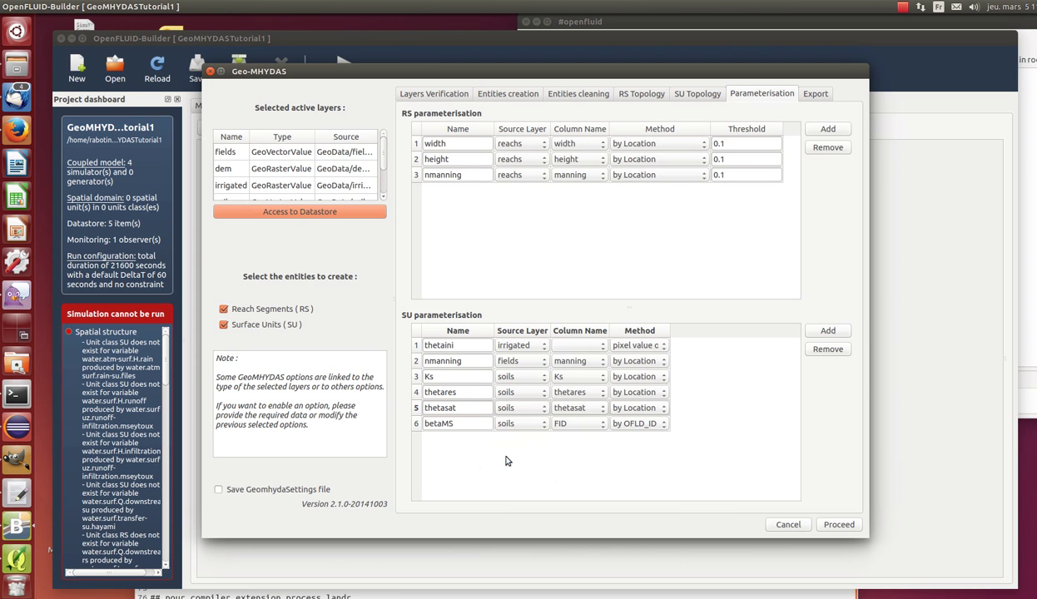
click(566, 423)
click(574, 486)
click(634, 424)
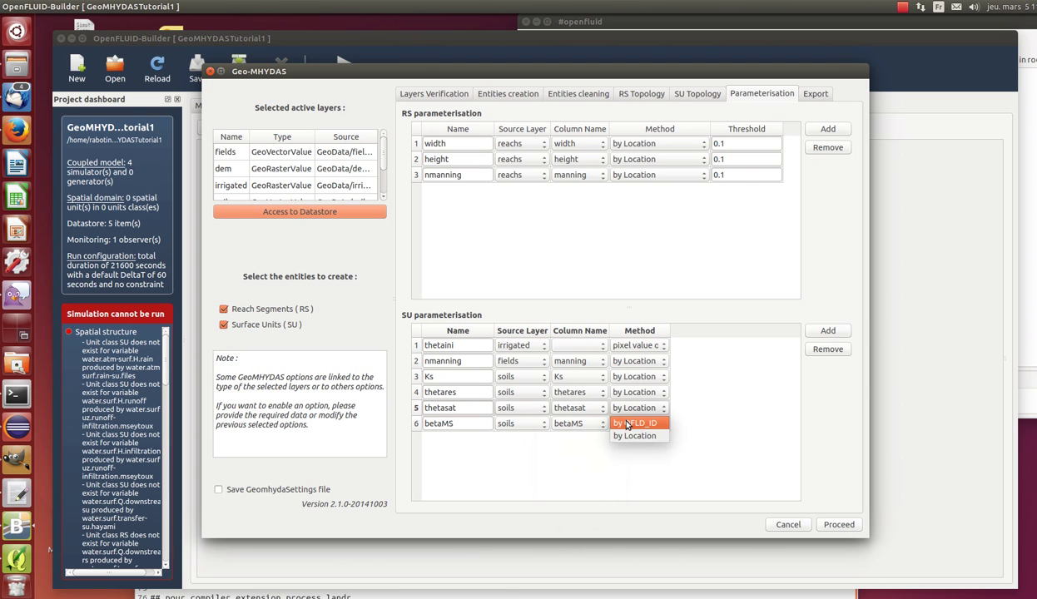
click(636, 439)
Step: Add an SU parameter named Hc from the soils layer's Hc column, assigned by Location
click(825, 331)
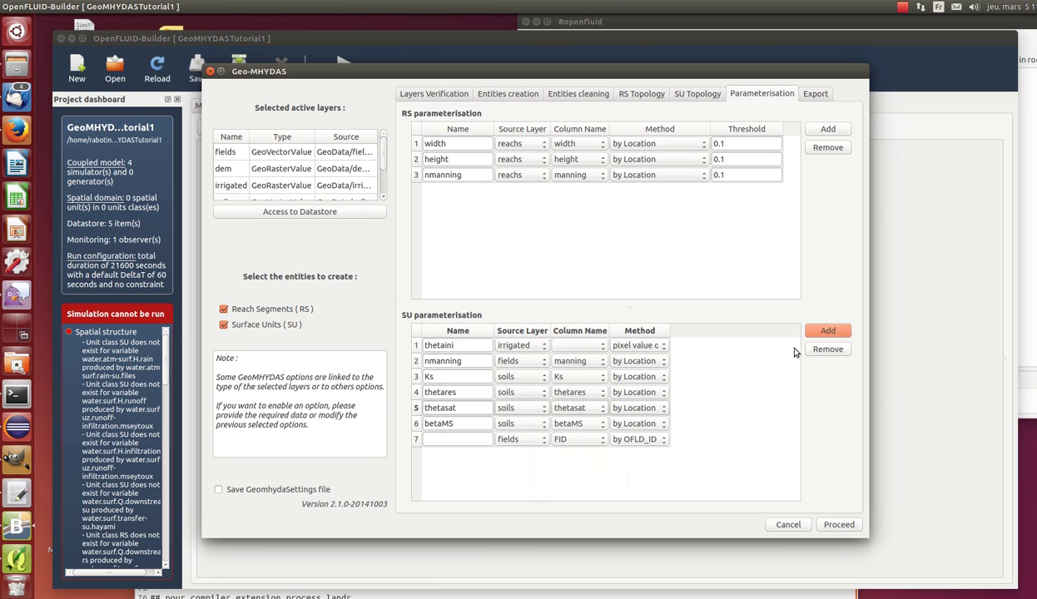
double_click(474, 439)
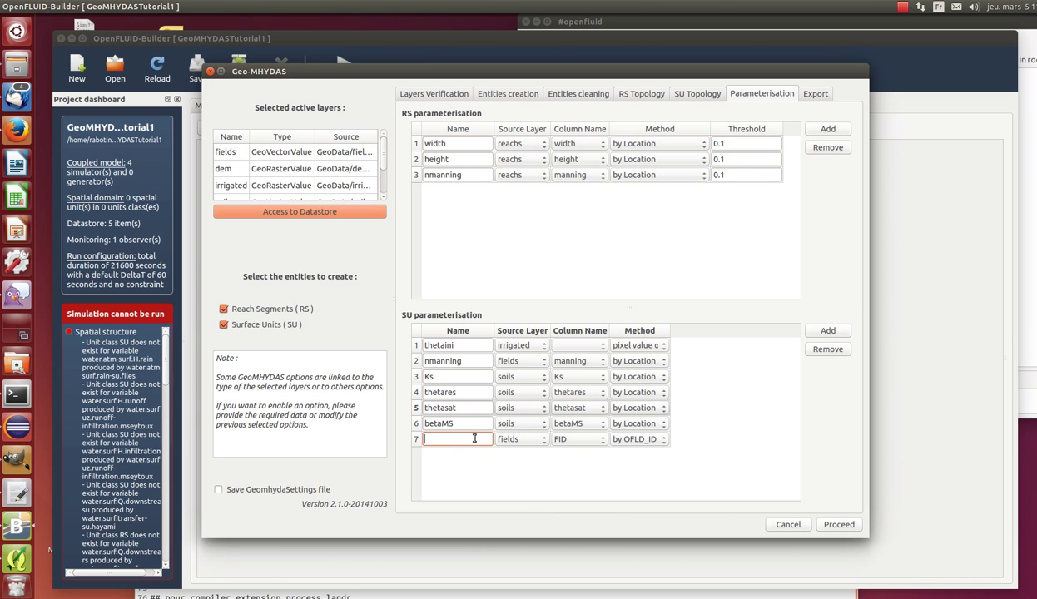
click(507, 439)
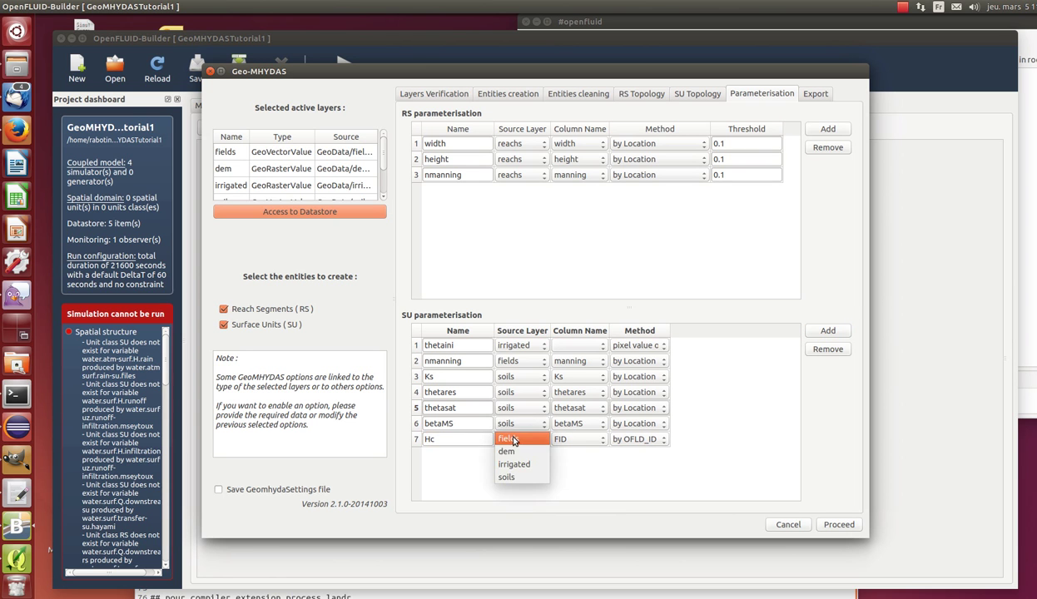
click(516, 464)
click(566, 438)
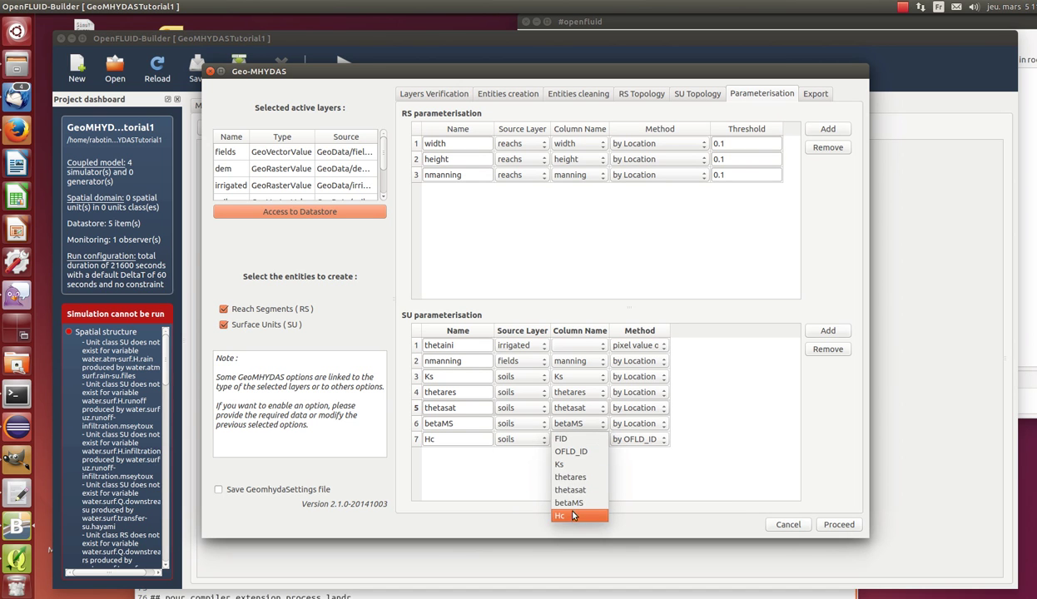
click(562, 513)
click(631, 443)
click(626, 448)
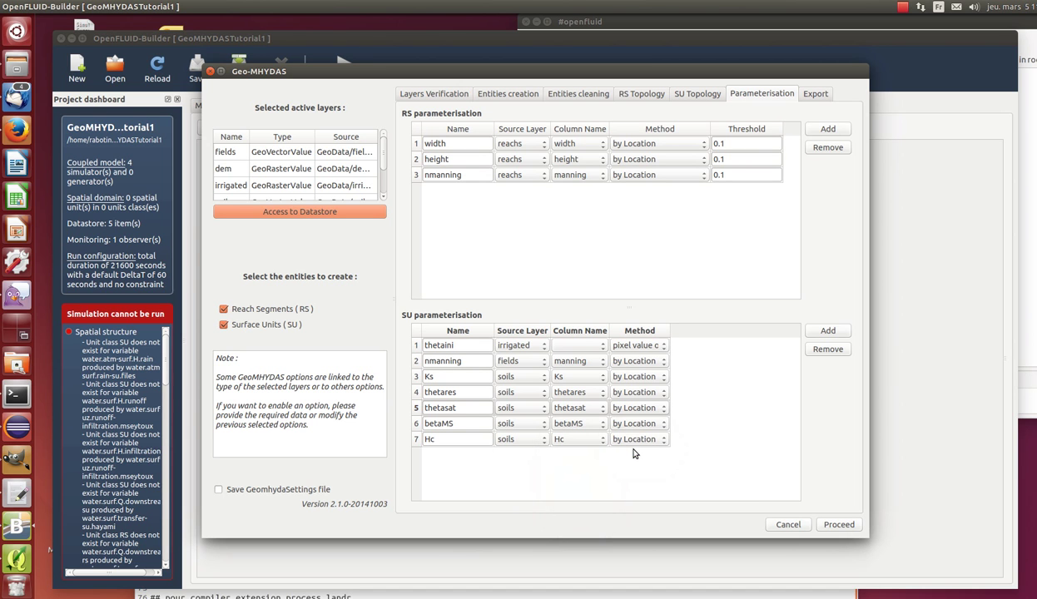
Step: Enable the RS export to a shapefile named RSExport and add it to the datastore with the ID RS
click(812, 92)
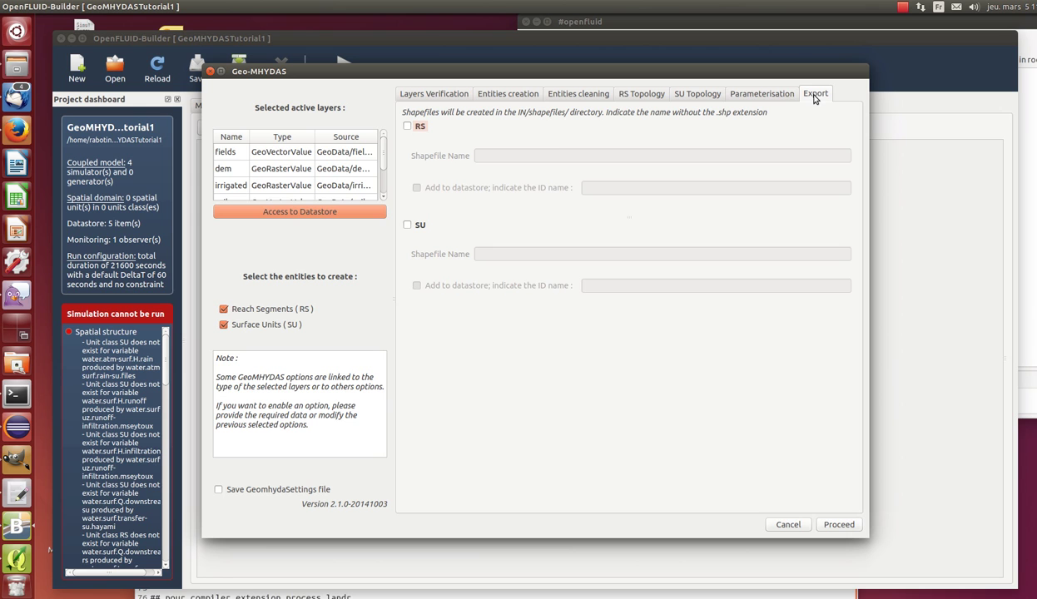
click(407, 125)
click(511, 160)
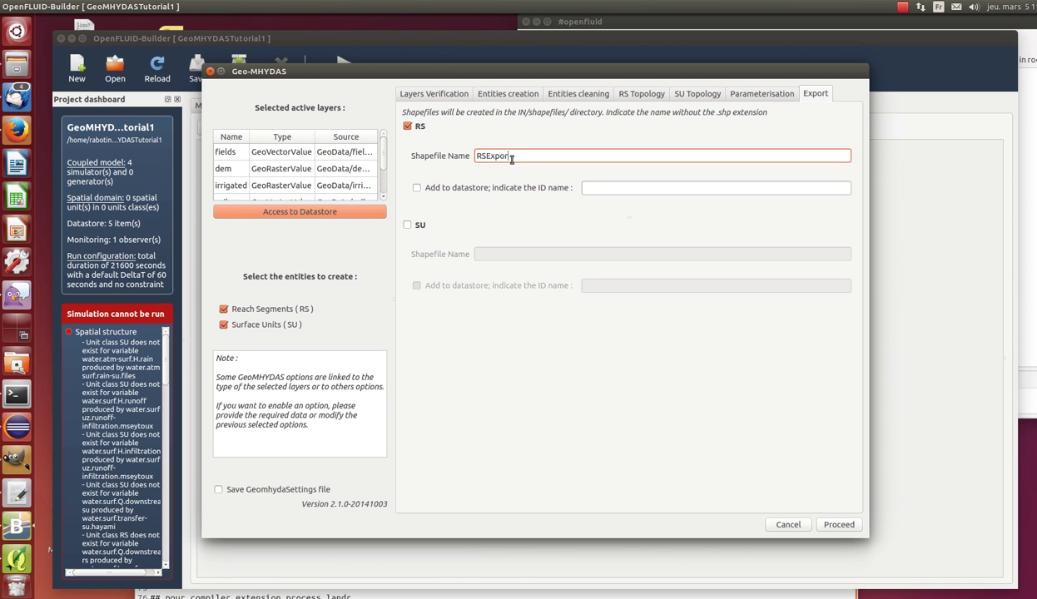
click(502, 185)
click(612, 188)
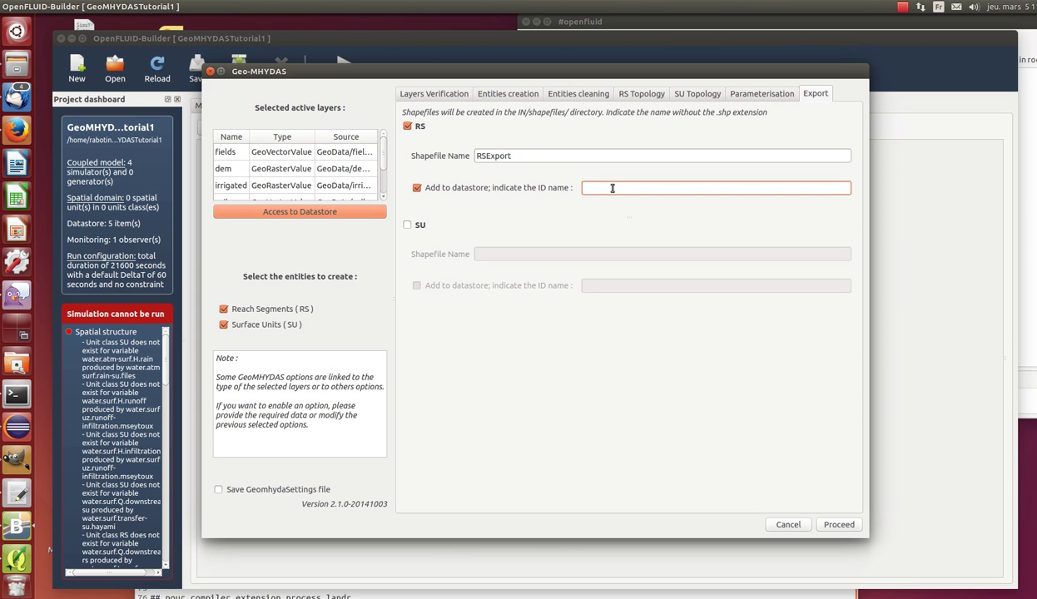
Step: Enable the SU export to a shapefile named SUExport and turn on adding it to the datastore
click(407, 224)
click(500, 256)
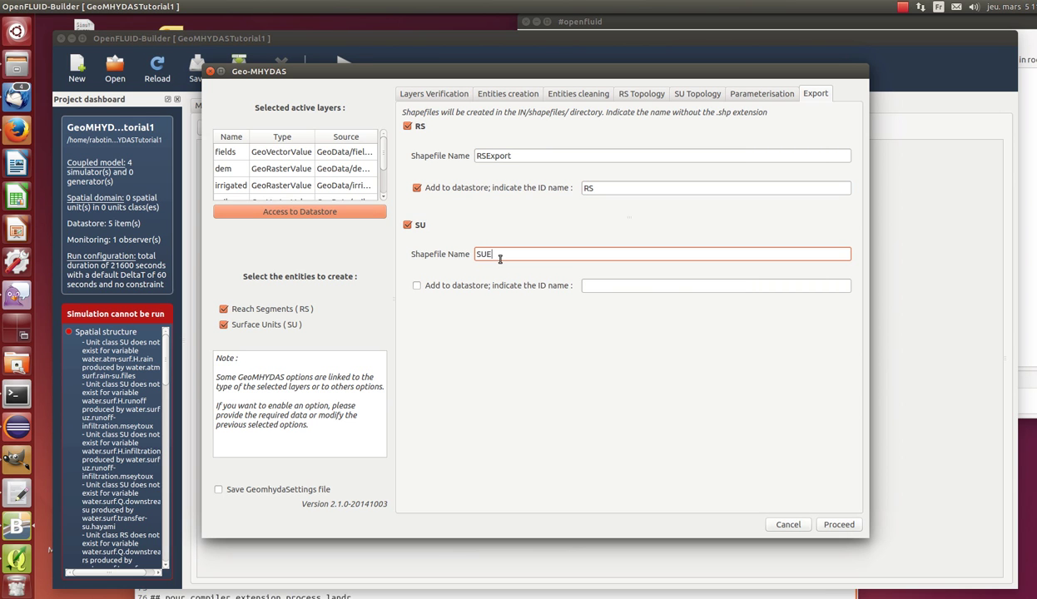
text(SUExport)
click(473, 285)
click(612, 287)
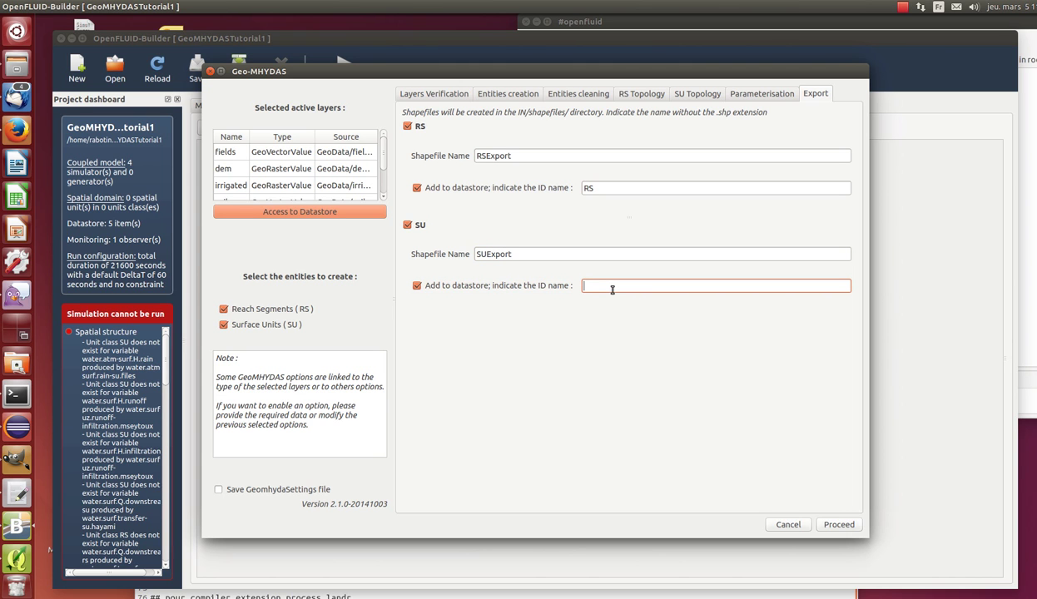
Step: Run the Geo-MHYDAS processing to build the spatial domain and dismiss the finished process report
click(839, 524)
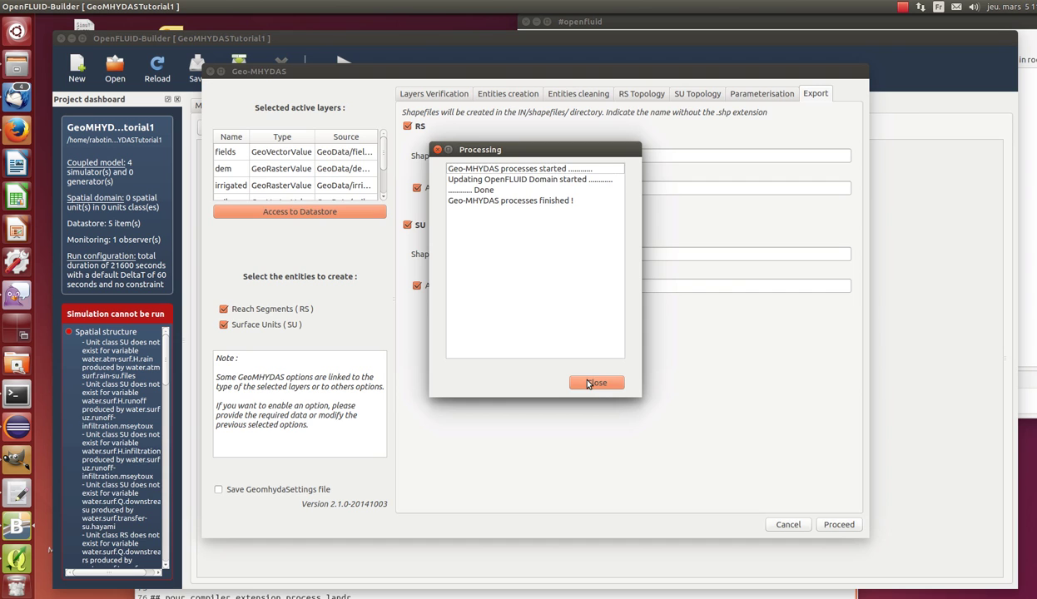
click(589, 384)
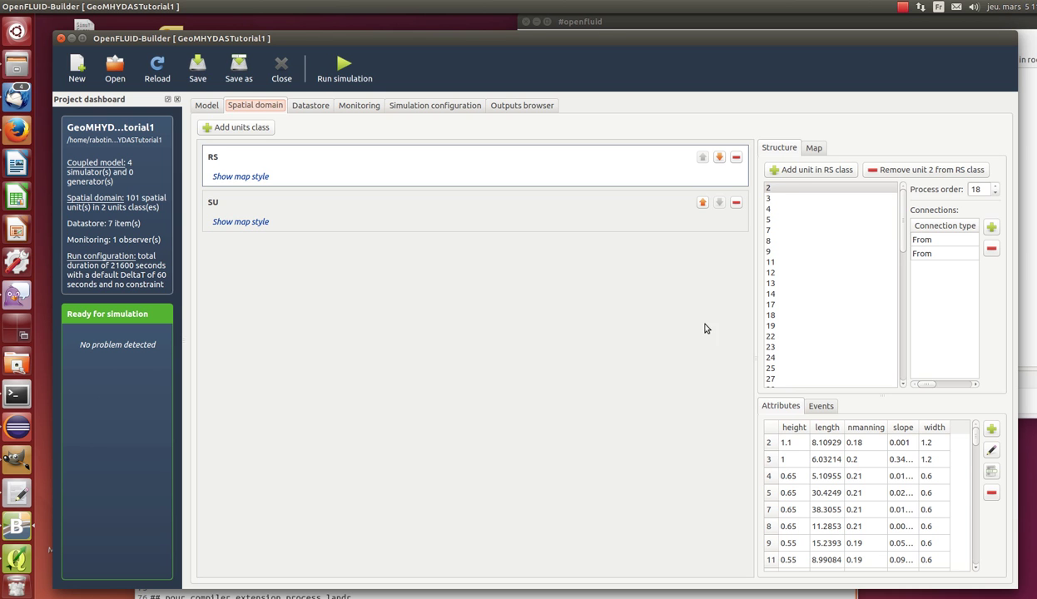
Step: Widen the spatial domain details area and show the RS and SU shapefiles on the map, toggling the RS layer's visibility
drag(752, 349, 377, 317)
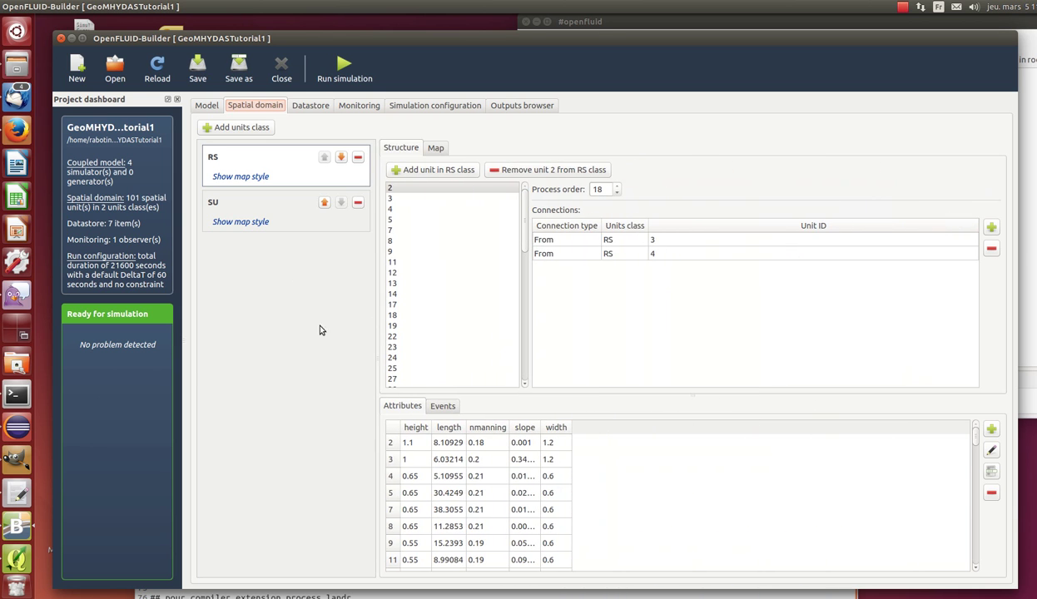
click(286, 210)
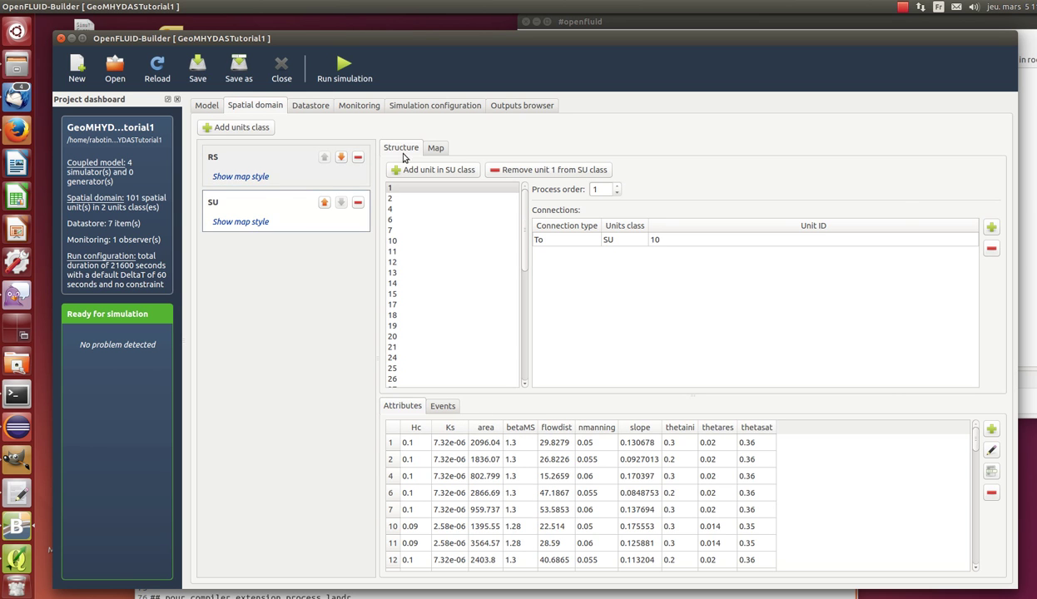
click(427, 148)
click(259, 176)
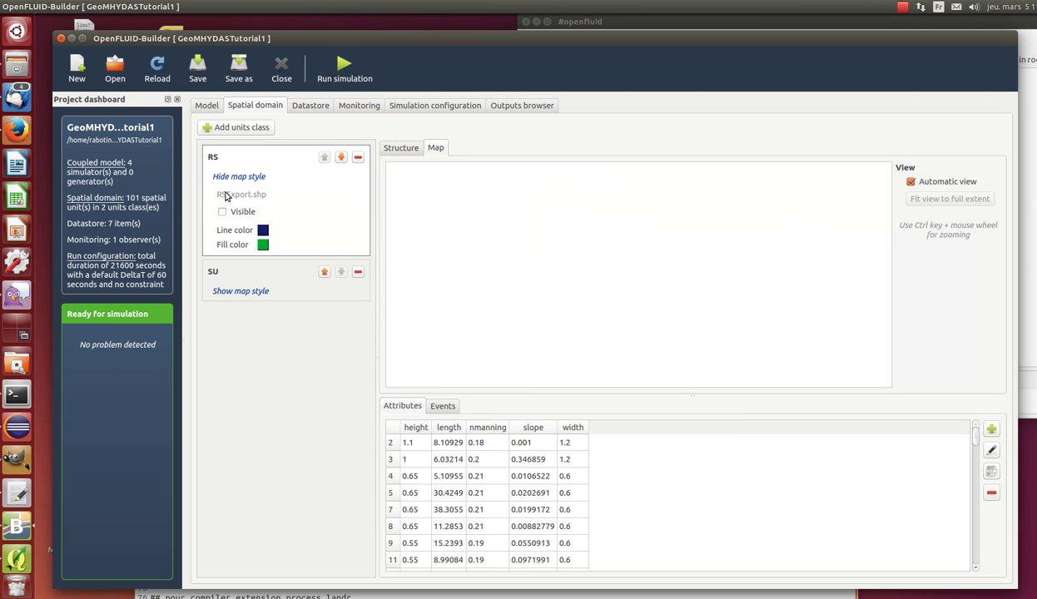
click(222, 211)
click(240, 290)
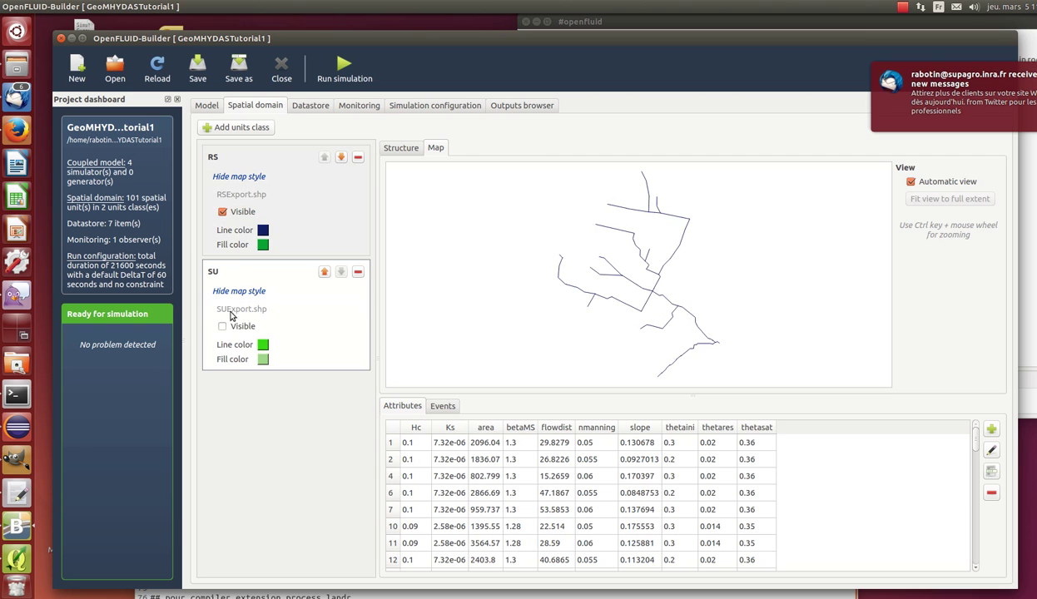
click(223, 327)
click(222, 214)
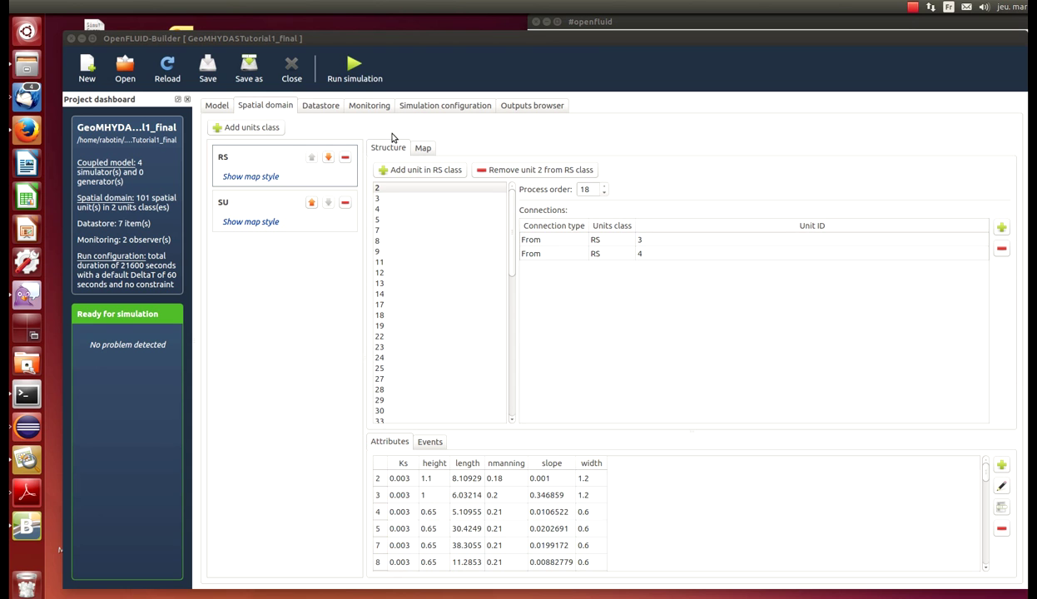
Step: Open the GraphViz spatial graph viewer for the GeoMHYDASTutorial1_final project and fit the view to the full graph
click(165, 39)
click(170, 6)
mouse_move(175, 18)
click(333, 33)
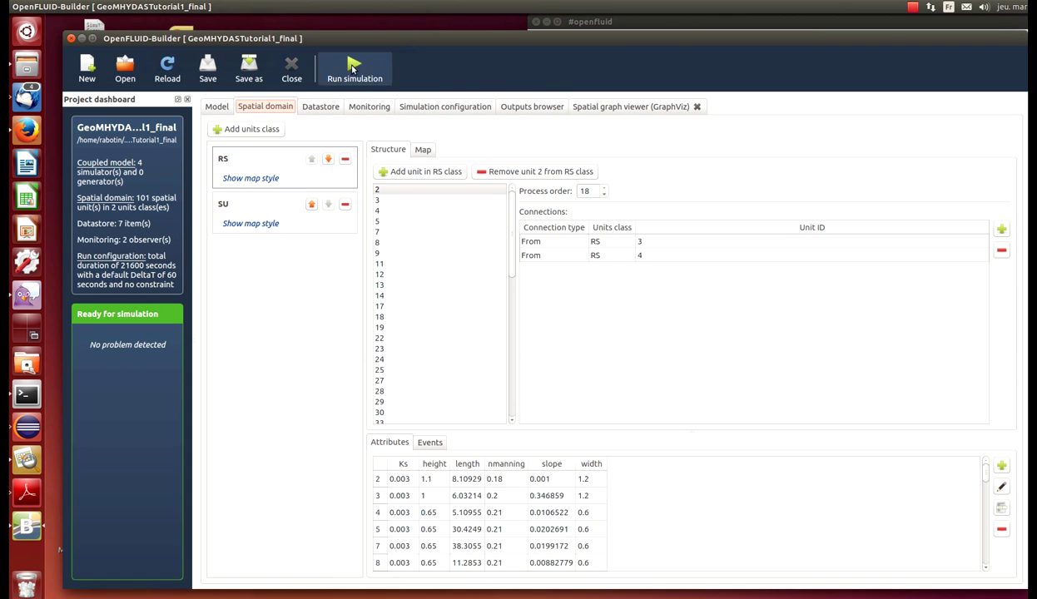
click(591, 108)
click(912, 183)
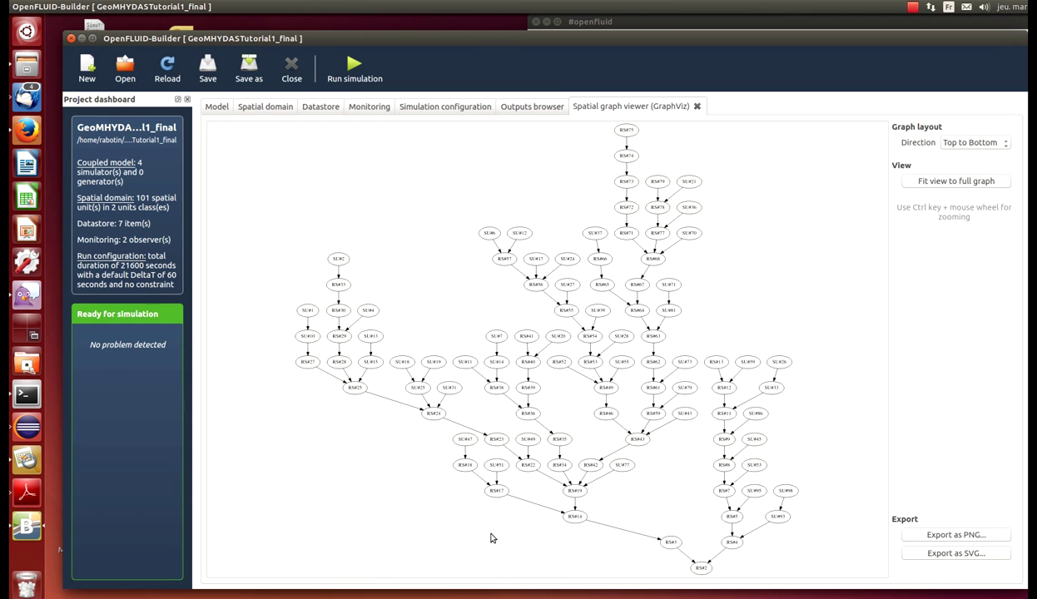
Step: Return from the spatial graph to the project's coupled model and its list of simulators
click(257, 109)
click(220, 108)
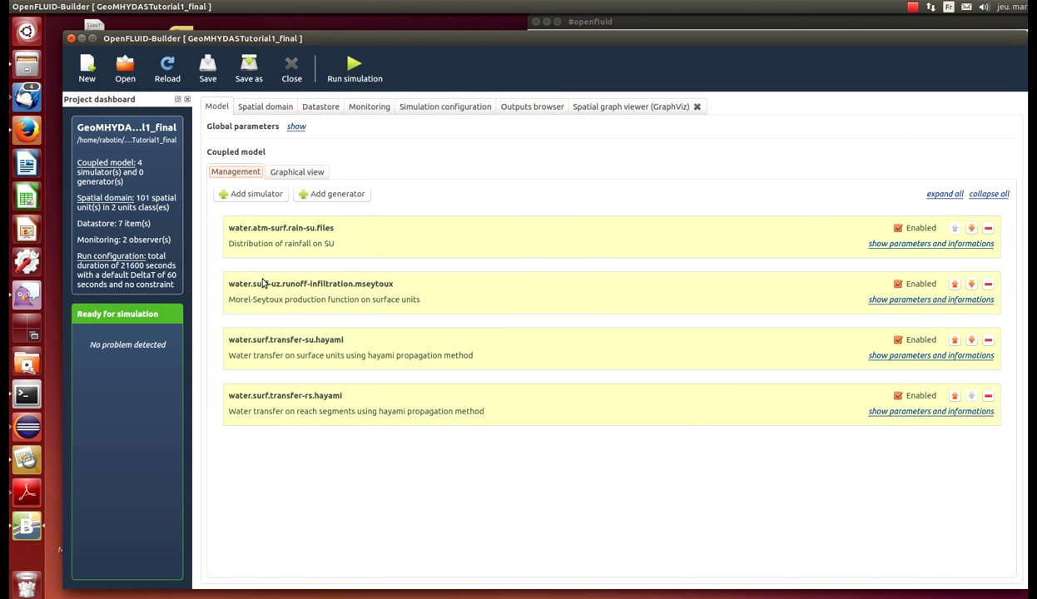